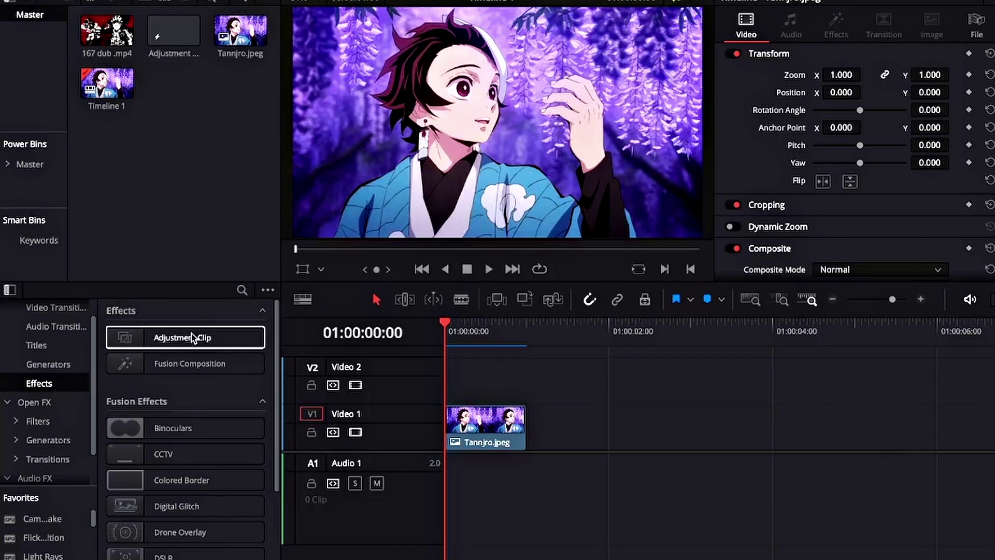
# Place an Adjustment Clip on Video 2 above Tannjro.jpeg, trim it to the image's length, and look at it in Fusion
pyautogui.moveTo(196, 335); pyautogui.dragTo(476, 397)
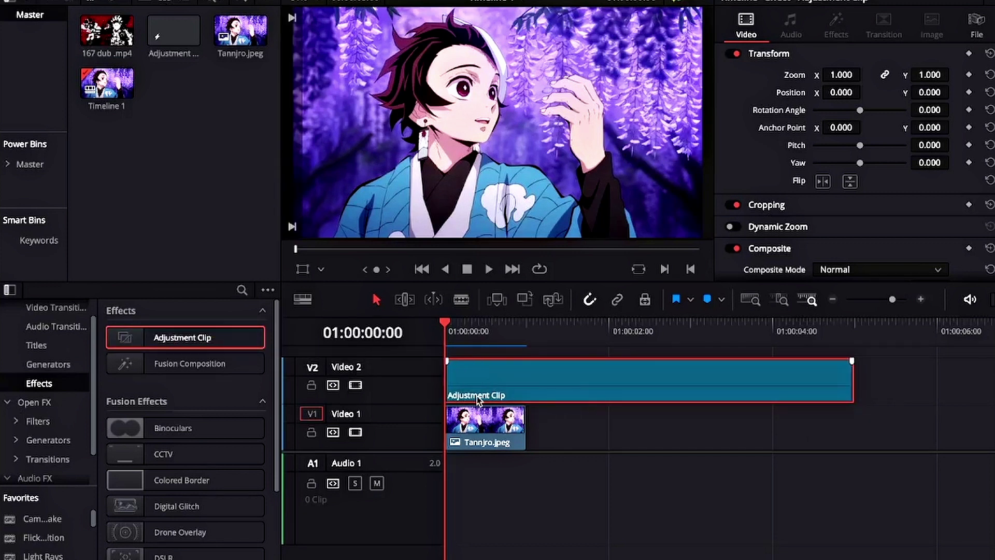
pyautogui.moveTo(853, 377); pyautogui.dragTo(527, 383)
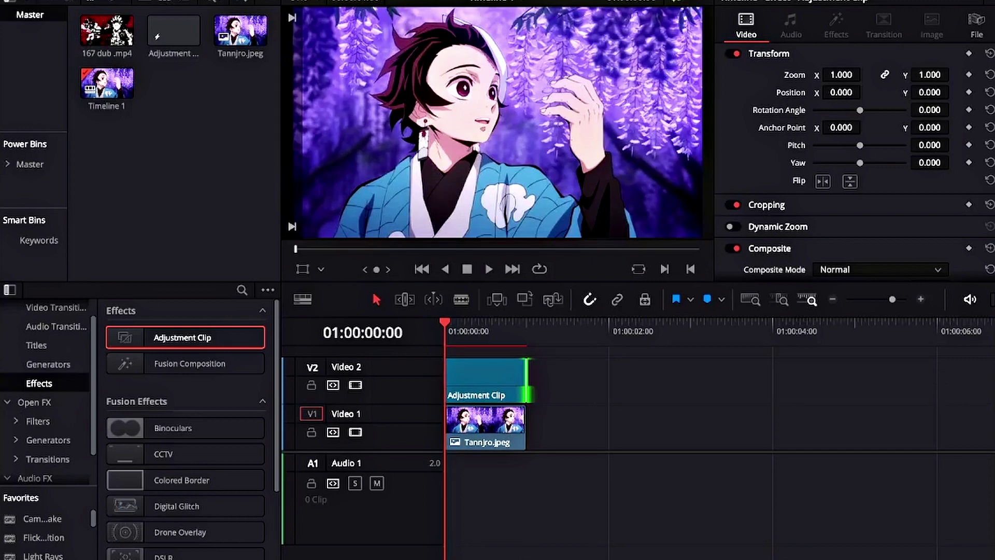
pyautogui.hotkey('shift', '5')
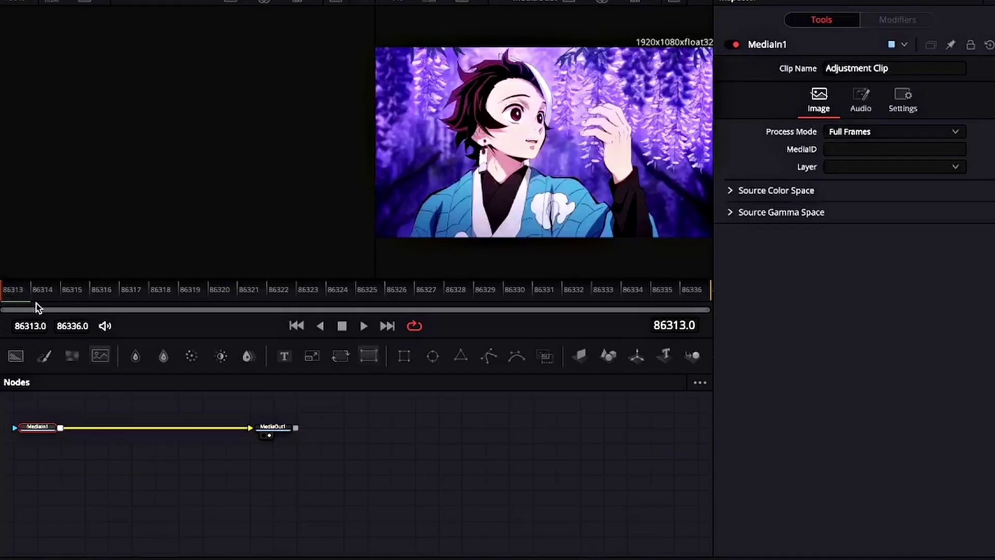
pyautogui.hotkey('shift', '4')
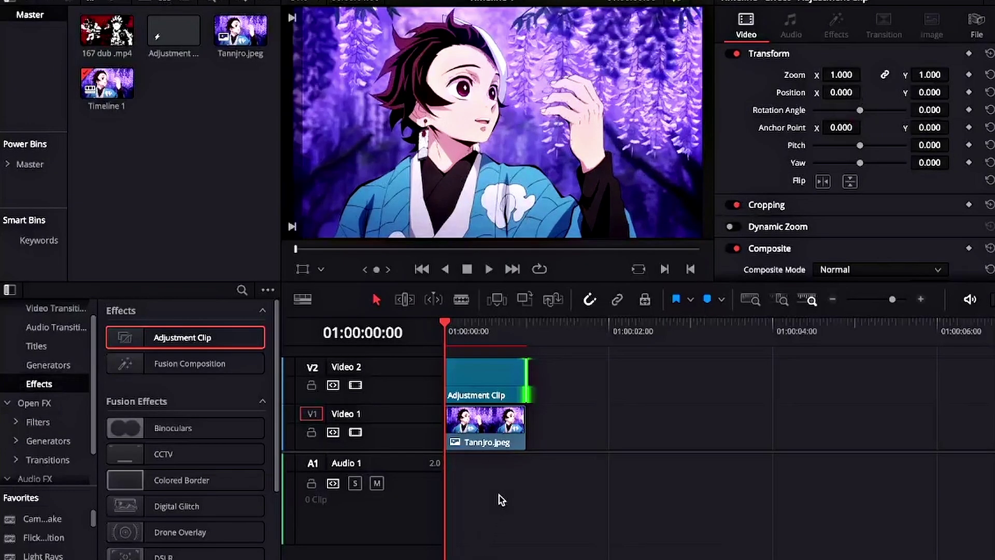
# Store the adjustment clip in the media pool and replace the one on Video 2 with the stored copy
pyautogui.click(495, 394)
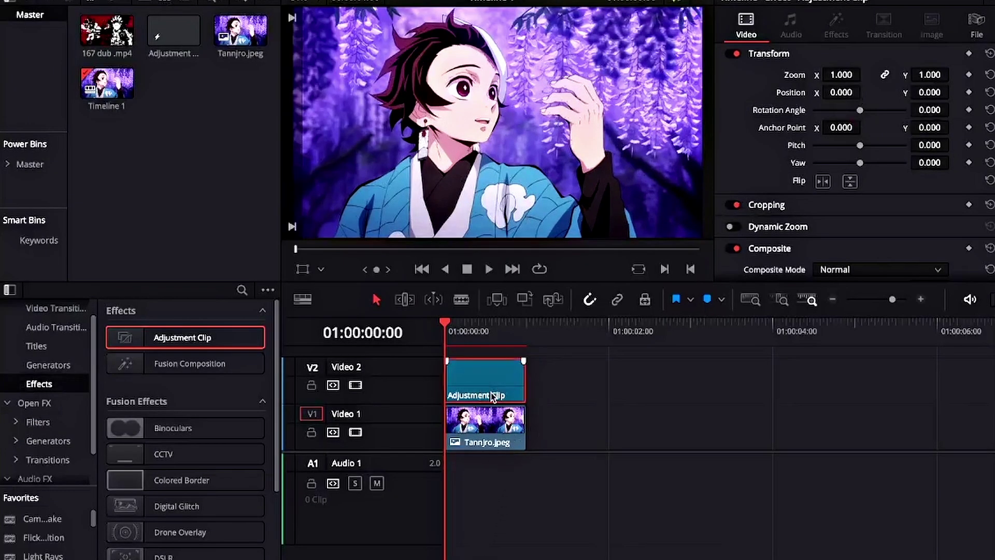
pyautogui.moveTo(493, 397); pyautogui.dragTo(217, 182)
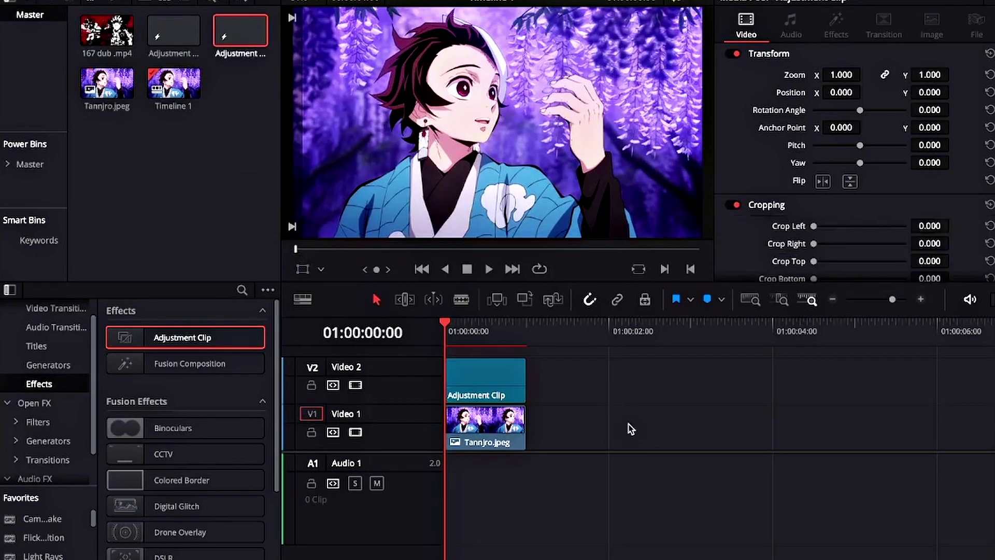
pyautogui.press('Delete')
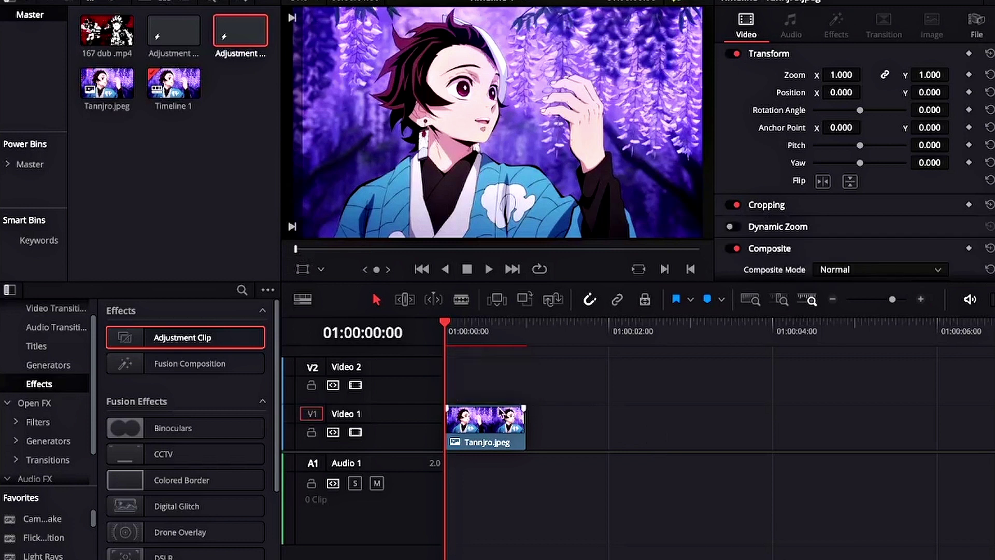
pyautogui.moveTo(238, 46); pyautogui.dragTo(491, 391)
# Open the replaced adjustment clip in Fusion and merge a Background node over MediaIn1
pyautogui.hotkey('shift', '5')
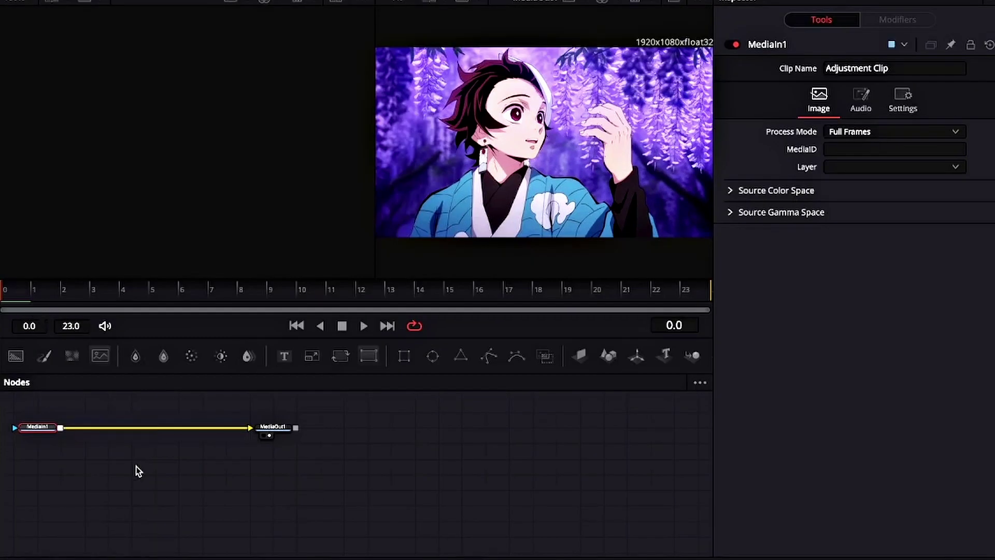
pyautogui.moveTo(135, 465); pyautogui.dragTo(303, 511)
pyautogui.scroll(2, 295, 453)
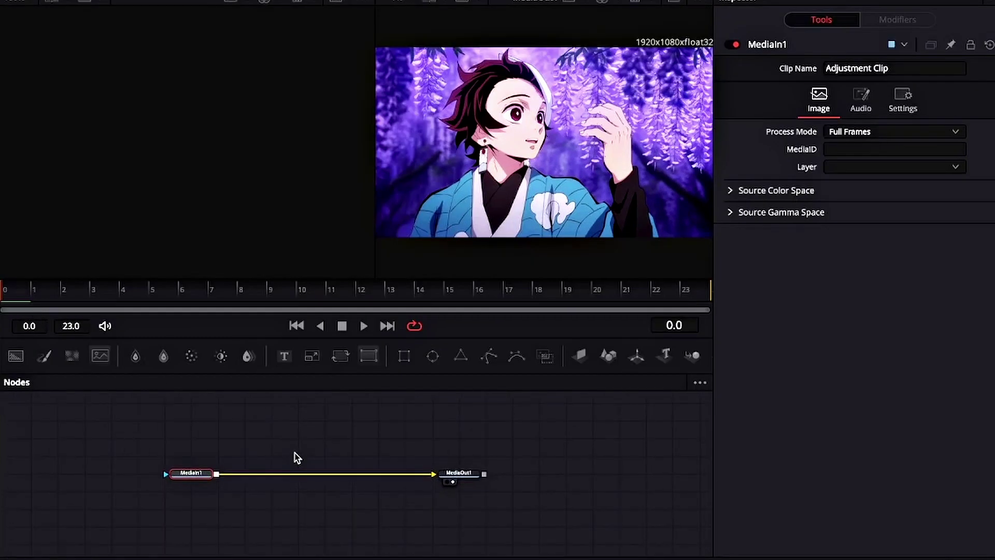
pyautogui.moveTo(297, 431); pyautogui.dragTo(296, 476)
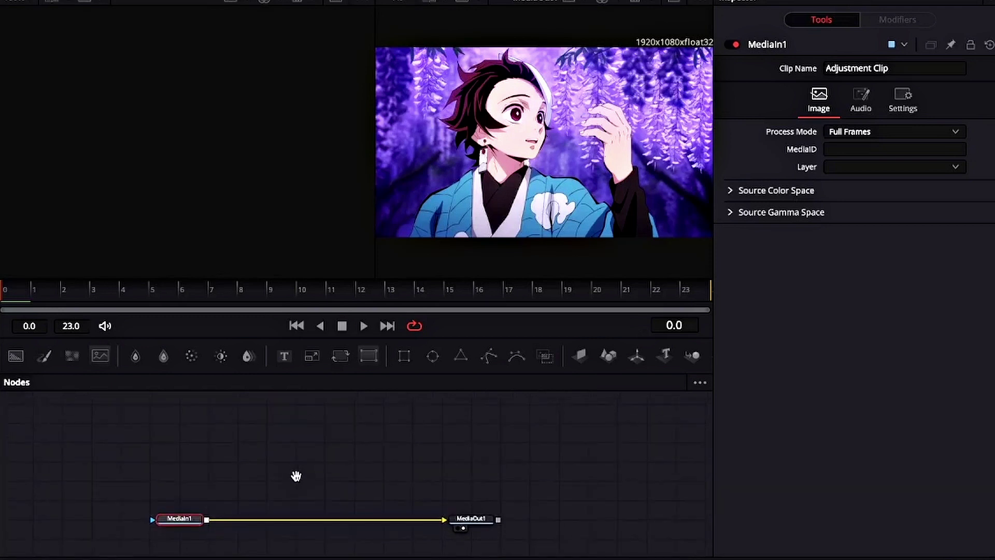
pyautogui.scroll(1, 295, 474)
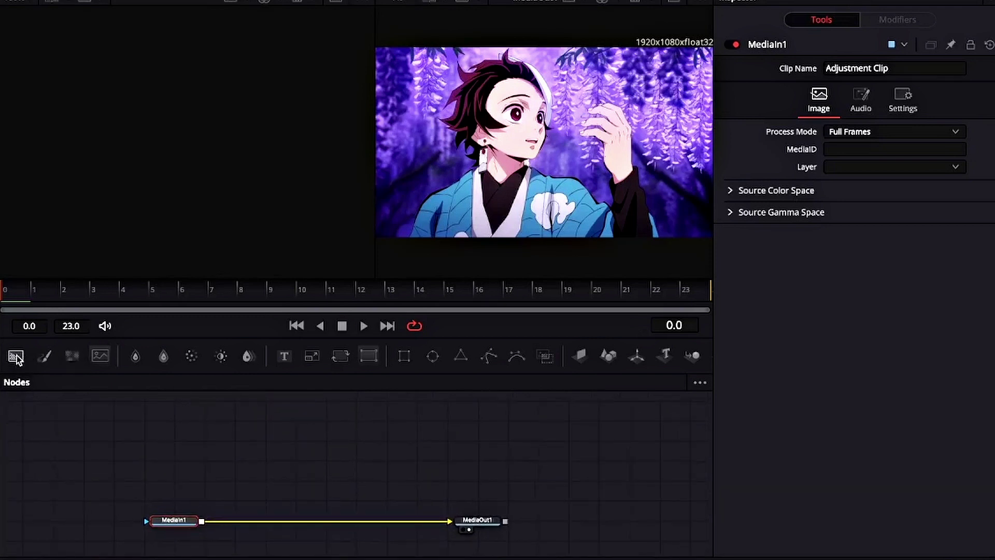
pyautogui.moveTo(16, 357); pyautogui.dragTo(199, 522)
pyautogui.moveTo(293, 479); pyautogui.dragTo(293, 457)
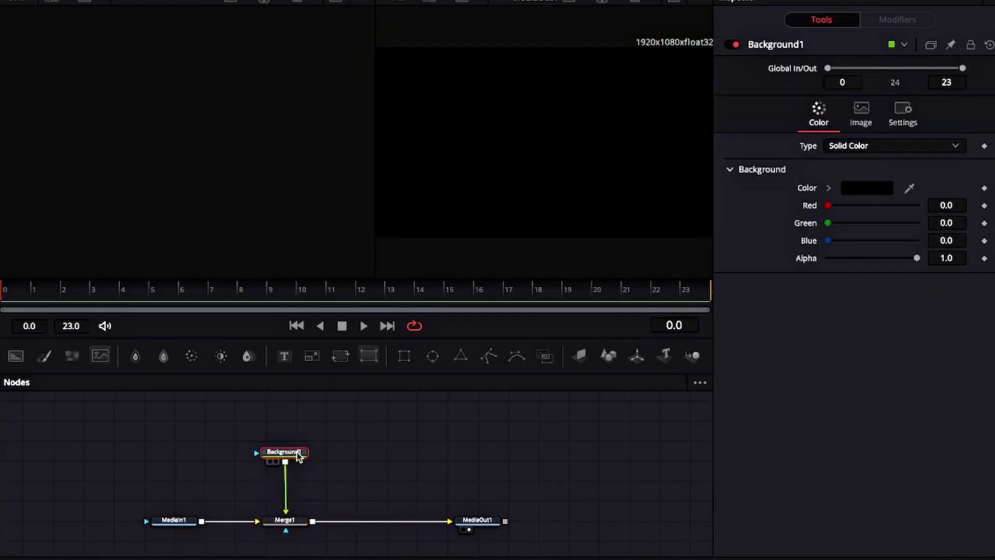
# Mask the background with an unfilled Rectangle, border width 0.016 and width 0.283, and color it with the kimono's sampled blue
pyautogui.click(413, 359)
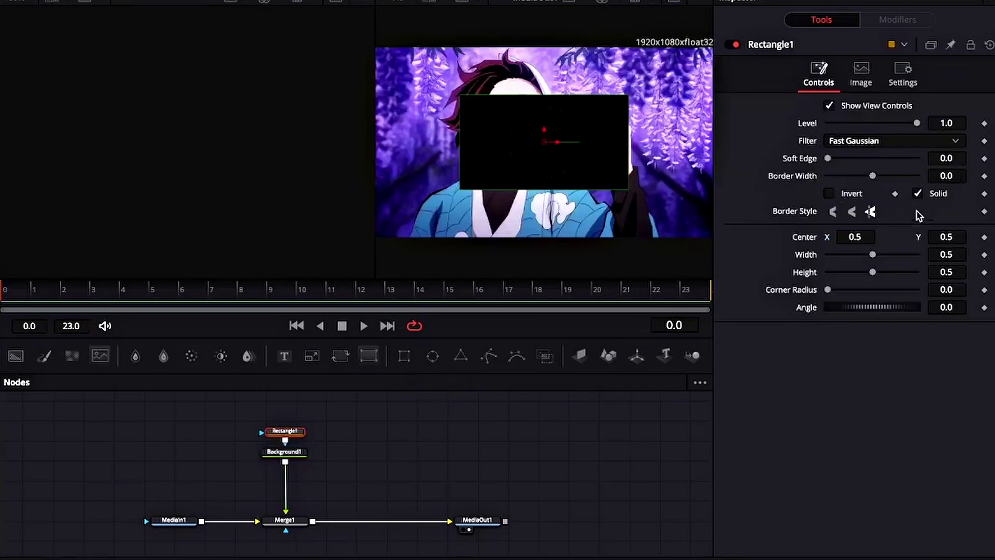
pyautogui.click(917, 194)
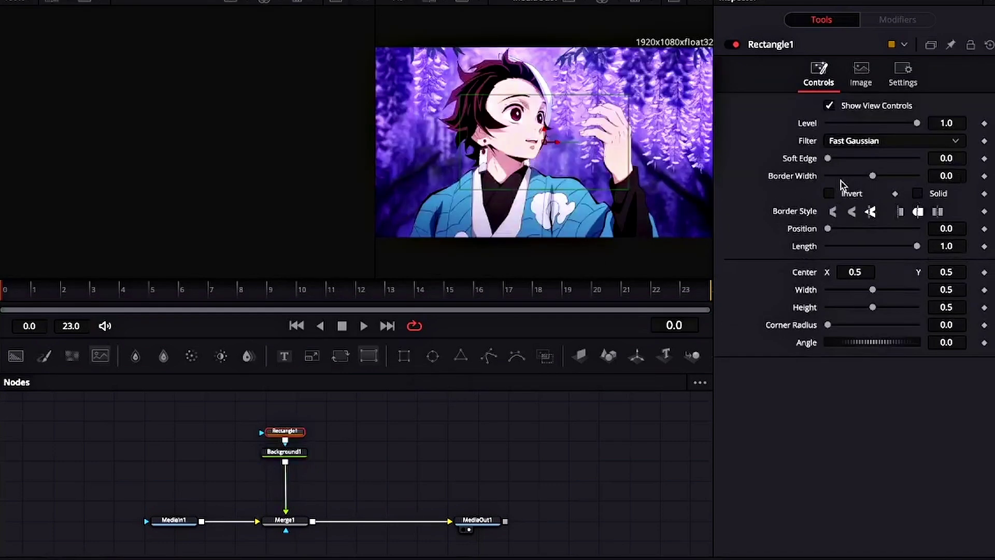
pyautogui.moveTo(872, 177); pyautogui.dragTo(877, 178)
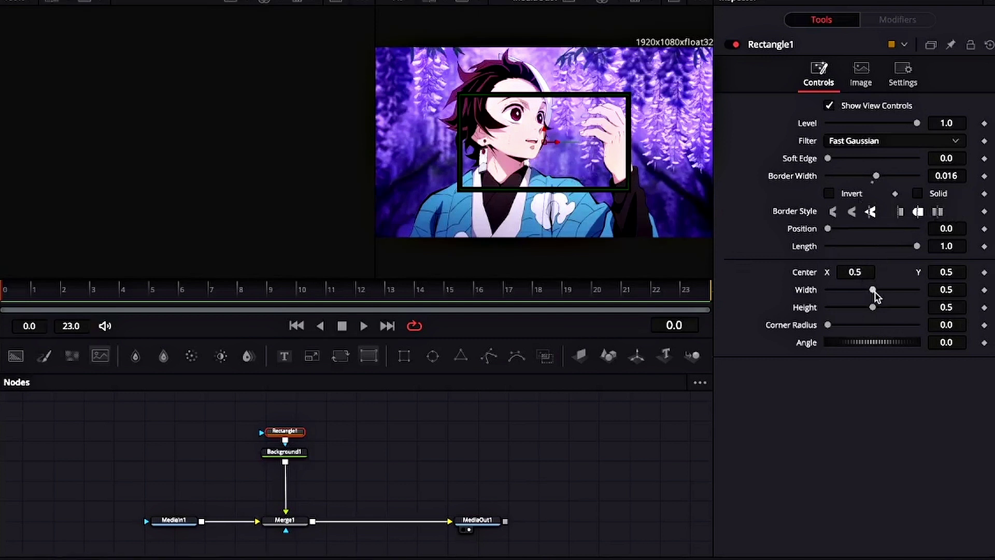
pyautogui.moveTo(874, 291); pyautogui.dragTo(854, 291)
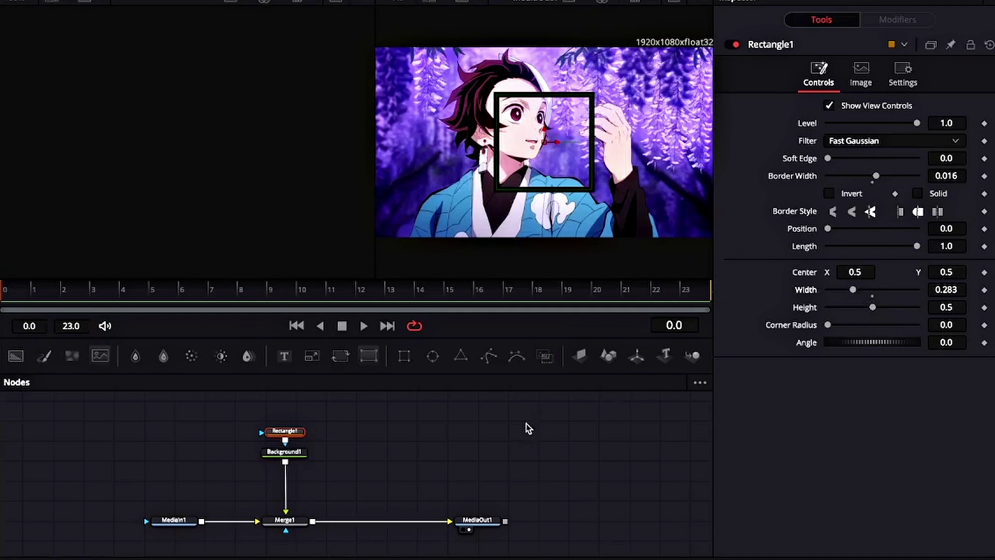
pyautogui.click(305, 452)
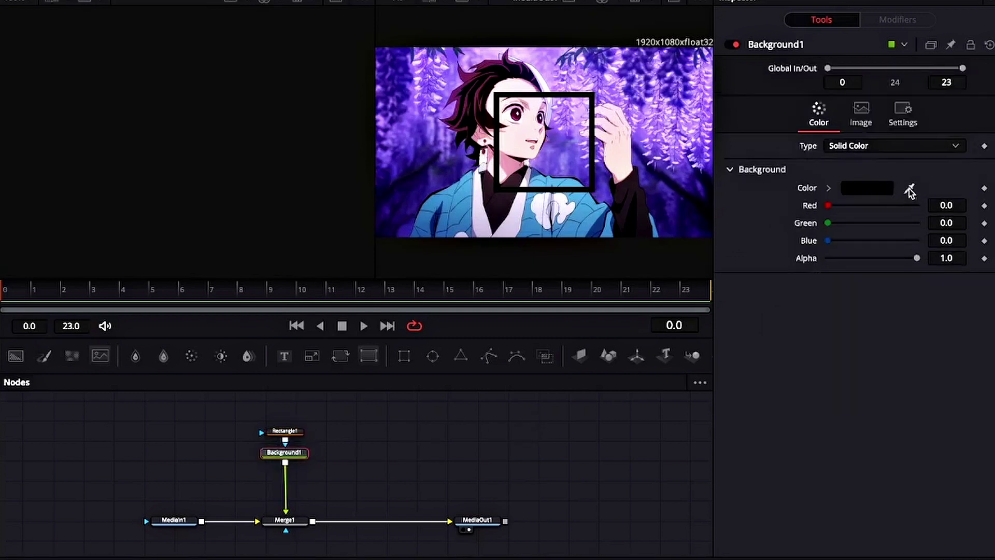
pyautogui.moveTo(909, 188); pyautogui.dragTo(590, 208)
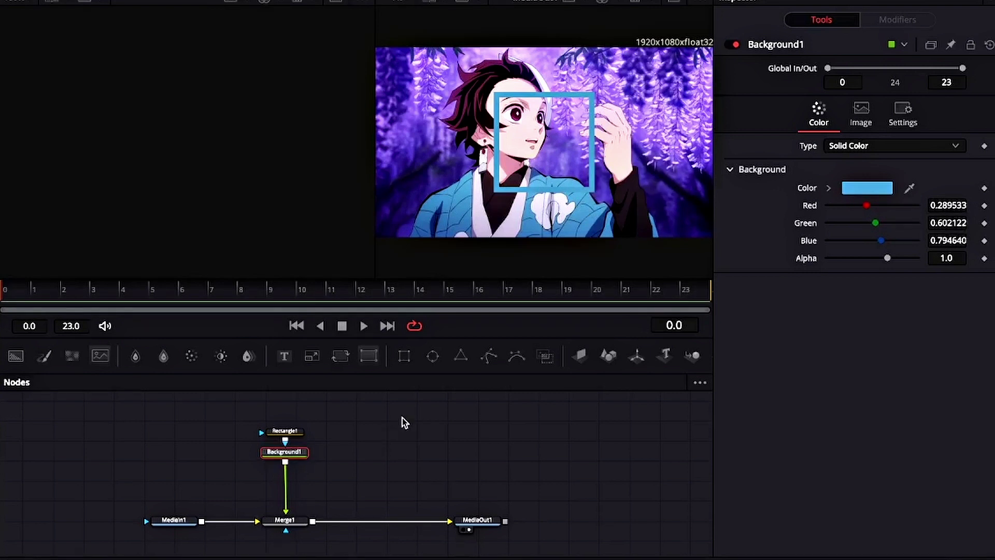
# Add a Soft Glow after the Background node with a gain of 1.89 and a glow size of 22.8
pyautogui.hotkey('shift', 'space')
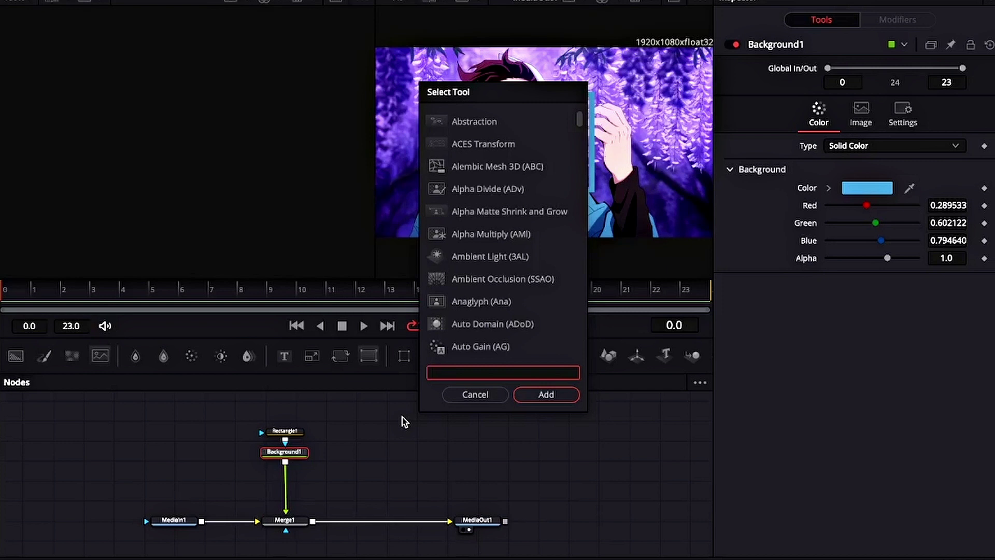
pyautogui.write('soft')
pyautogui.press('Return')
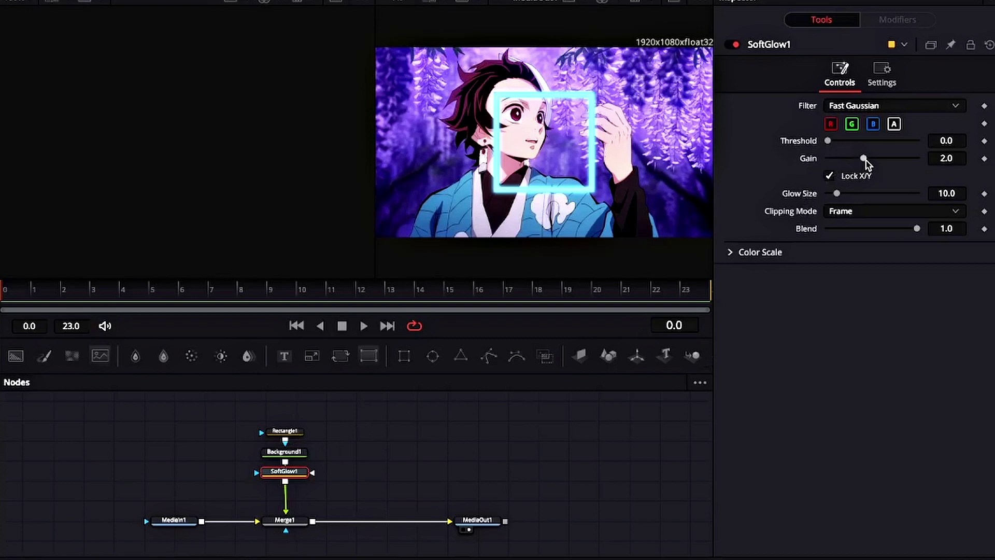
pyautogui.moveTo(864, 159); pyautogui.dragTo(853, 159)
pyautogui.moveTo(837, 194); pyautogui.dragTo(848, 195)
pyautogui.moveTo(853, 158); pyautogui.dragTo(864, 166)
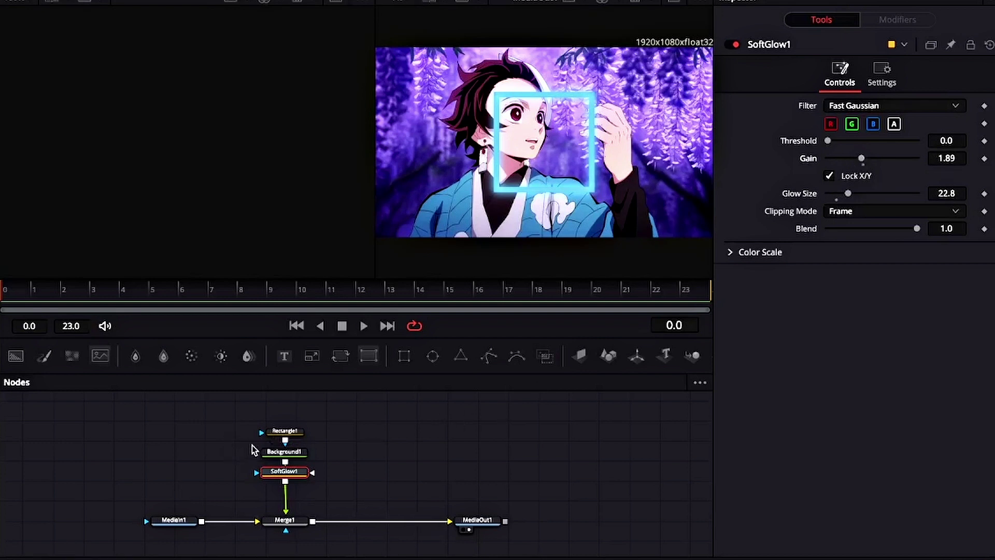
# Add a Drop Shadow after the glow with strength 0.709, drop angle 31.0 and drop distance 0.0472
pyautogui.hotkey('shift', 'space')
pyautogui.write('drop')
pyautogui.press('Return')
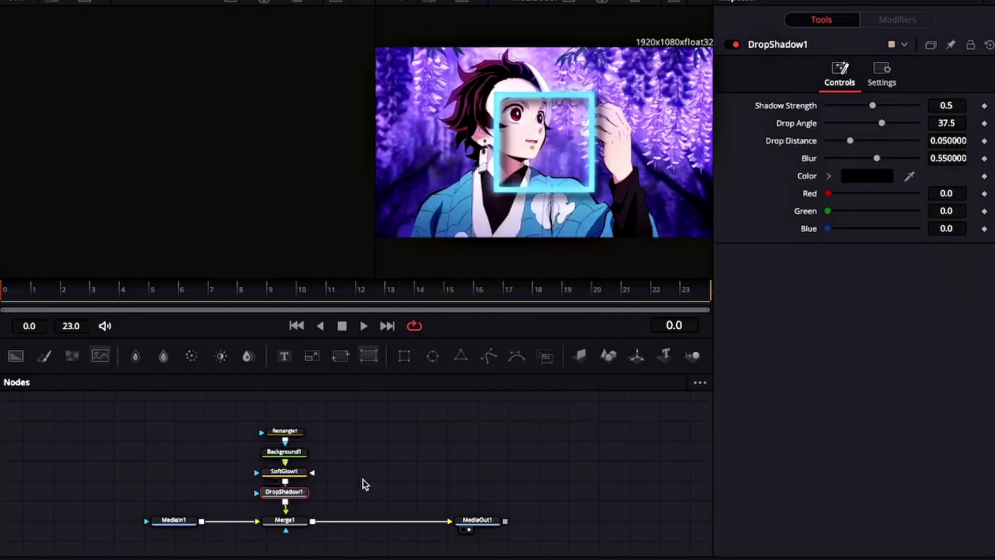
pyautogui.moveTo(872, 106); pyautogui.dragTo(850, 141)
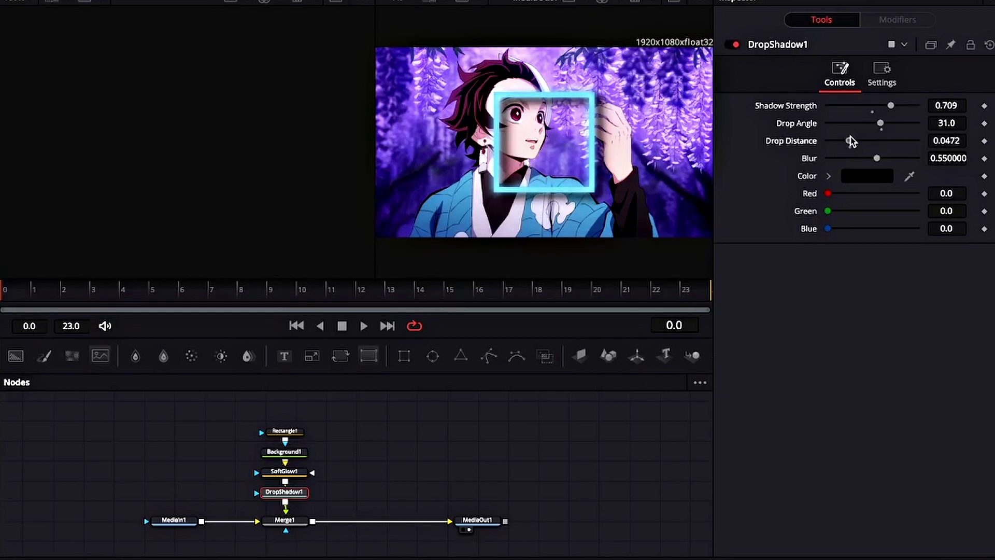
# Add a Transform node after the Drop Shadow and set its Center X to 0.382 to frame the character's face
pyautogui.moveTo(260, 425); pyautogui.dragTo(296, 467)
pyautogui.click(312, 473)
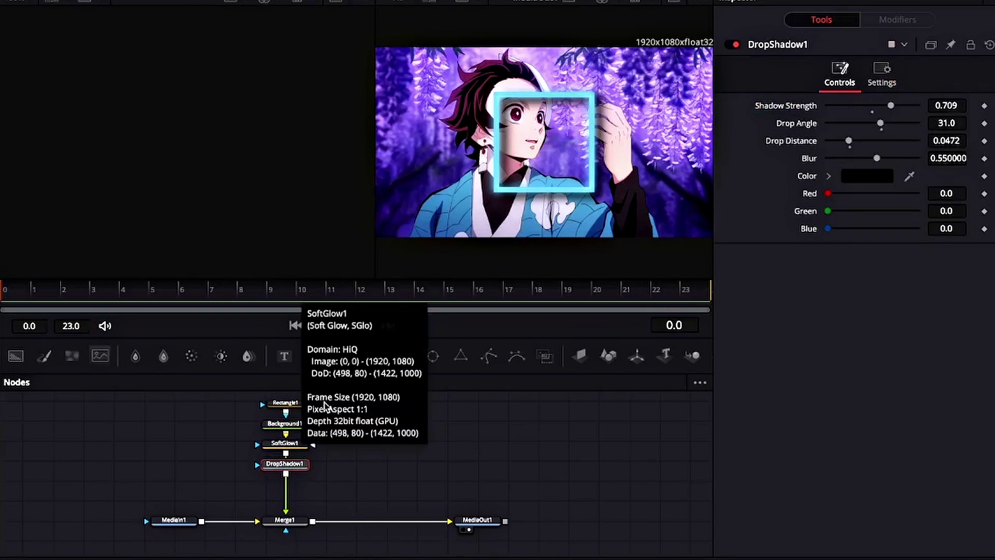
pyautogui.click(339, 358)
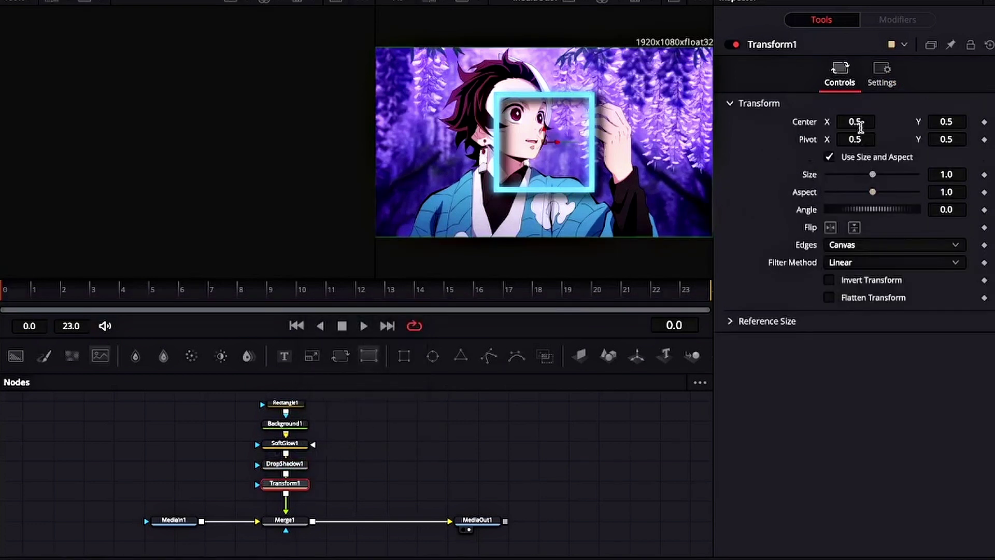
pyautogui.moveTo(860, 126); pyautogui.dragTo(819, 126)
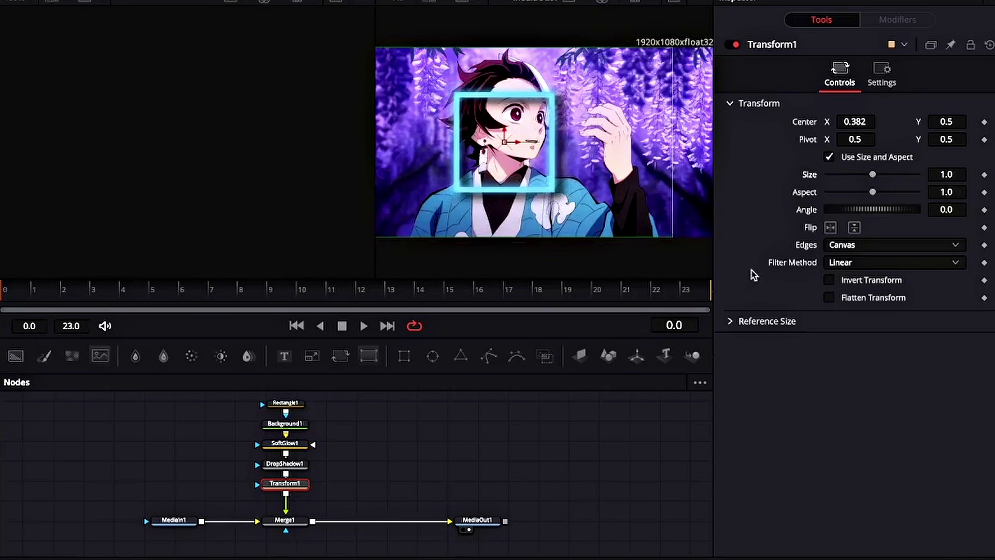
# Duplicate the MediaIn1 node and merge the copy over the output of Merge1
pyautogui.click(181, 520)
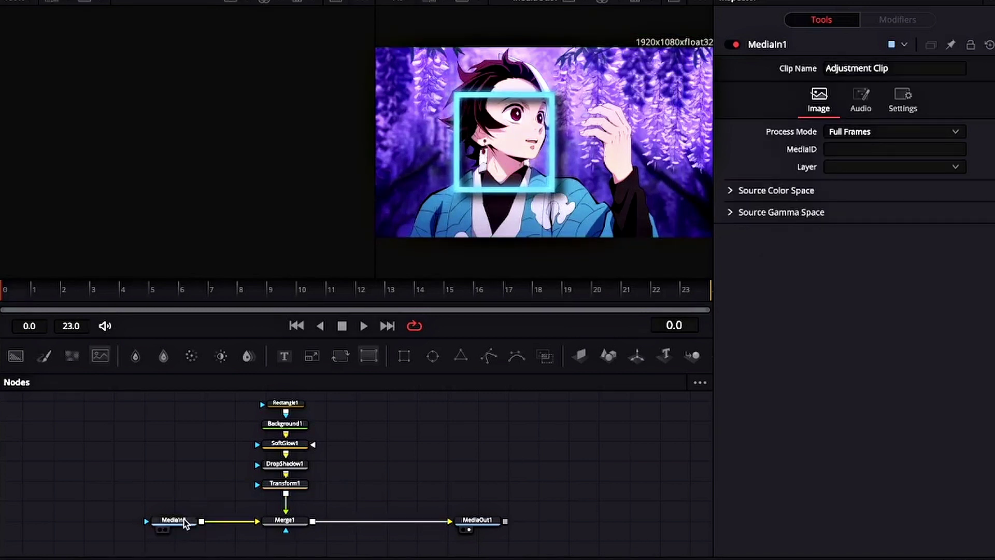
pyautogui.hotkey('ctrl', 'c')
pyautogui.hotkey('ctrl', 'v')
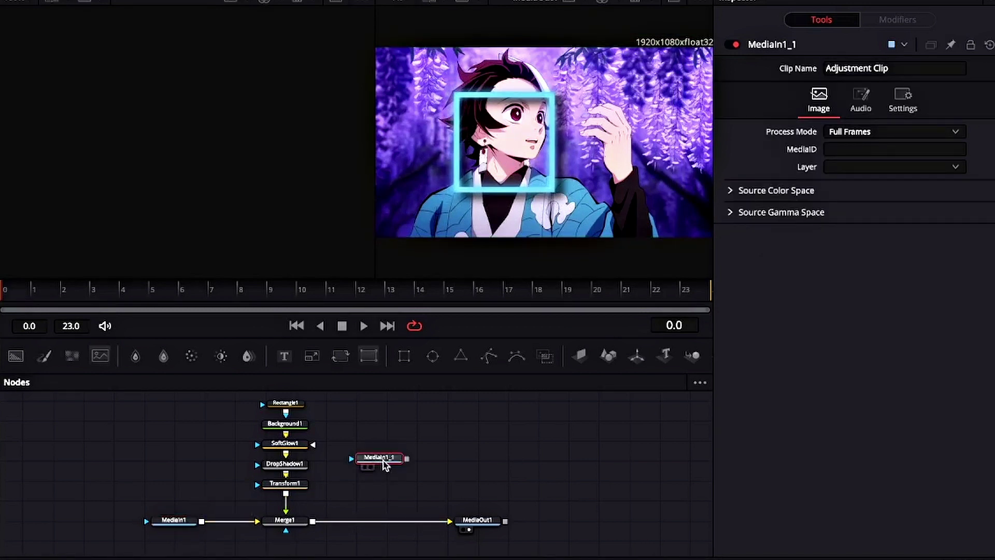
pyautogui.moveTo(327, 520); pyautogui.dragTo(311, 521)
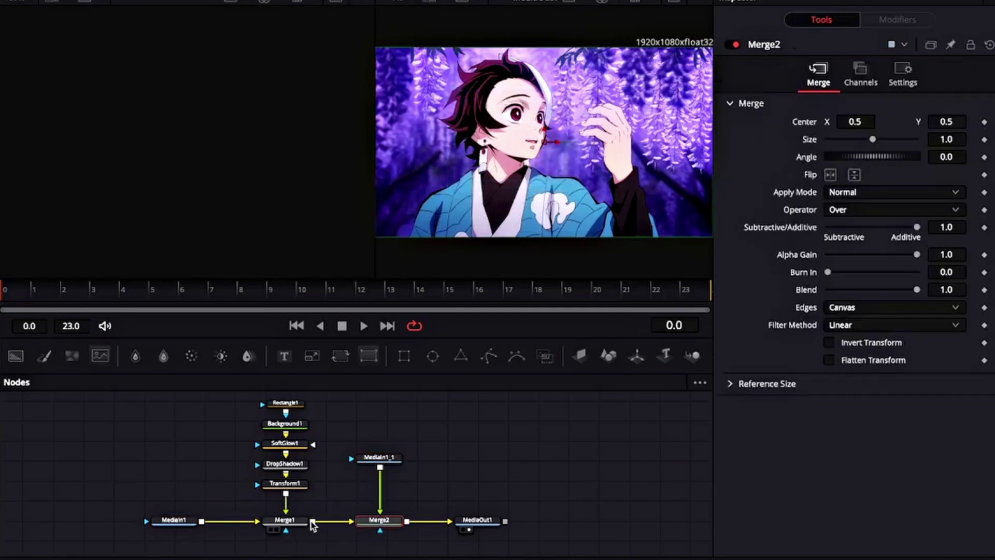
# Attach a Polygon mask to the MediaIn1 copy and display that copy in the empty viewer
pyautogui.click(380, 457)
pyautogui.moveTo(488, 355); pyautogui.dragTo(388, 478)
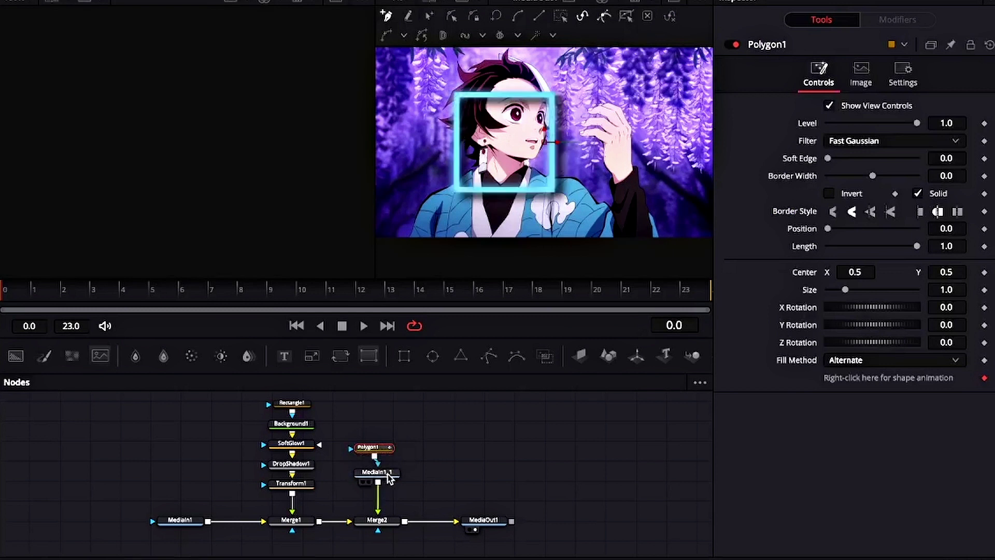
pyautogui.click(365, 474)
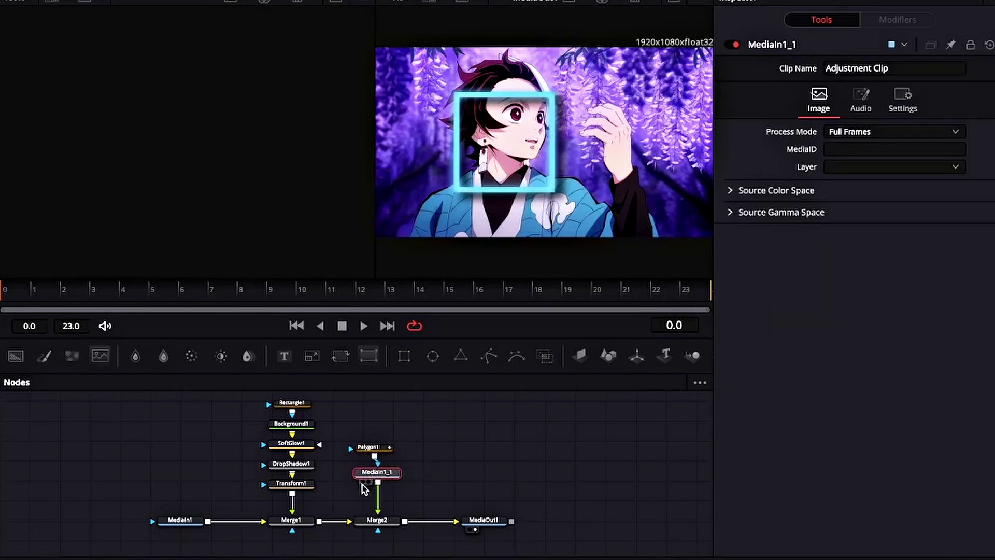
pyautogui.click(362, 482)
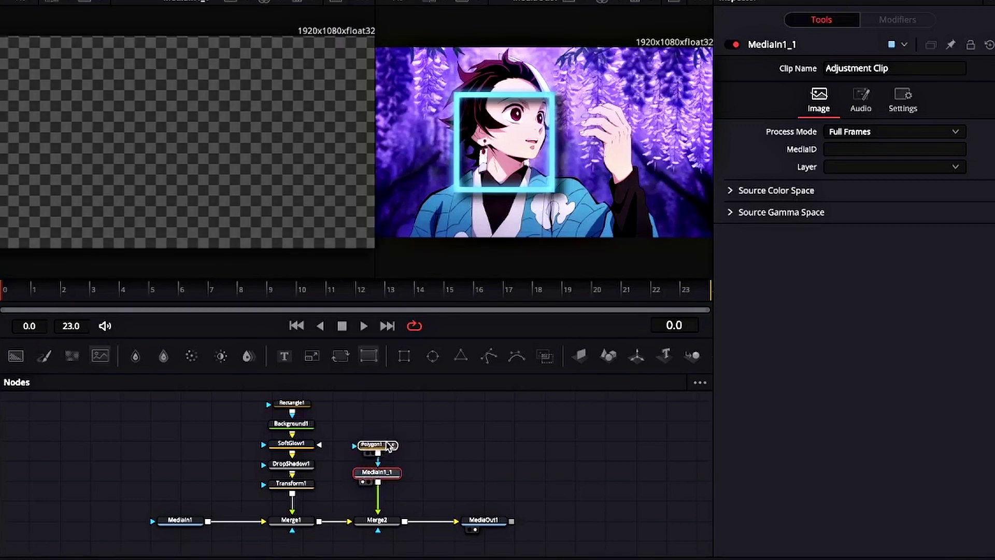
# Position the Polygon node above the MediaIn1 copy and disable the mask to reveal the full image
pyautogui.moveTo(374, 447); pyautogui.dragTo(377, 440)
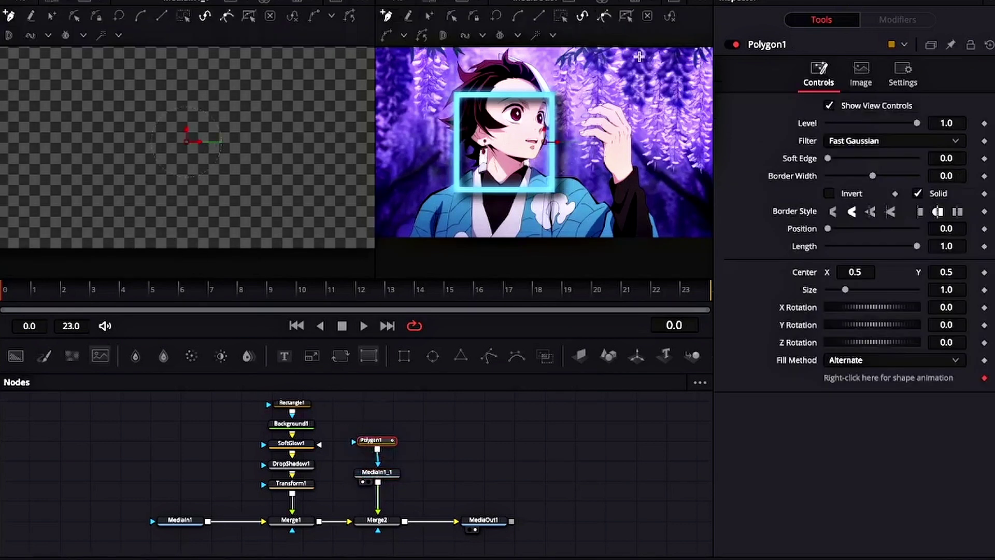
pyautogui.click(677, 6)
pyautogui.click(677, 5)
pyautogui.click(730, 45)
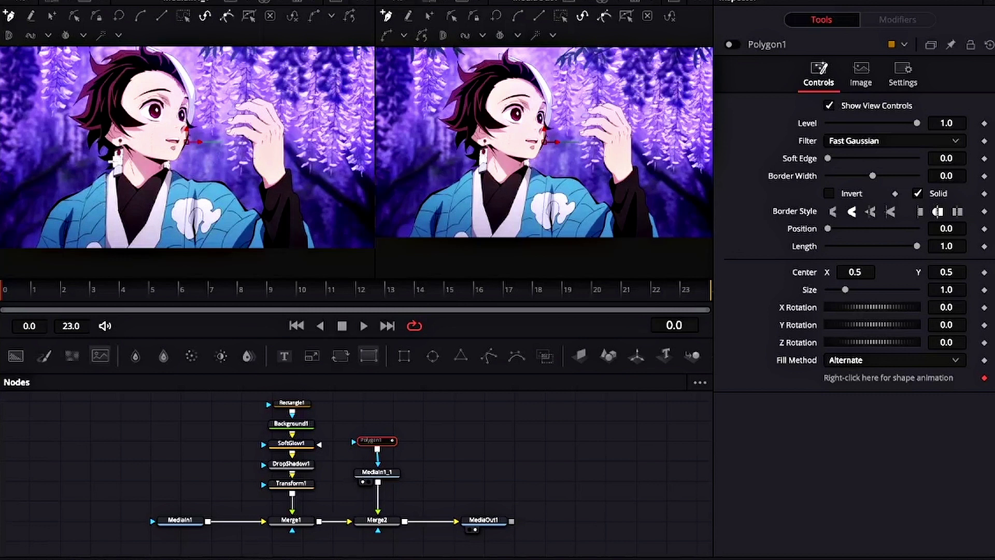
# Trace a closed polygon mask around the character's hair, face, earrings and neck, and re-enable the mask
pyautogui.scroll(5, 113, 162)
pyautogui.click(108, 198)
pyautogui.click(116, 192)
pyautogui.click(125, 185)
pyautogui.click(126, 178)
pyautogui.click(110, 184)
pyautogui.click(95, 184)
pyautogui.click(108, 168)
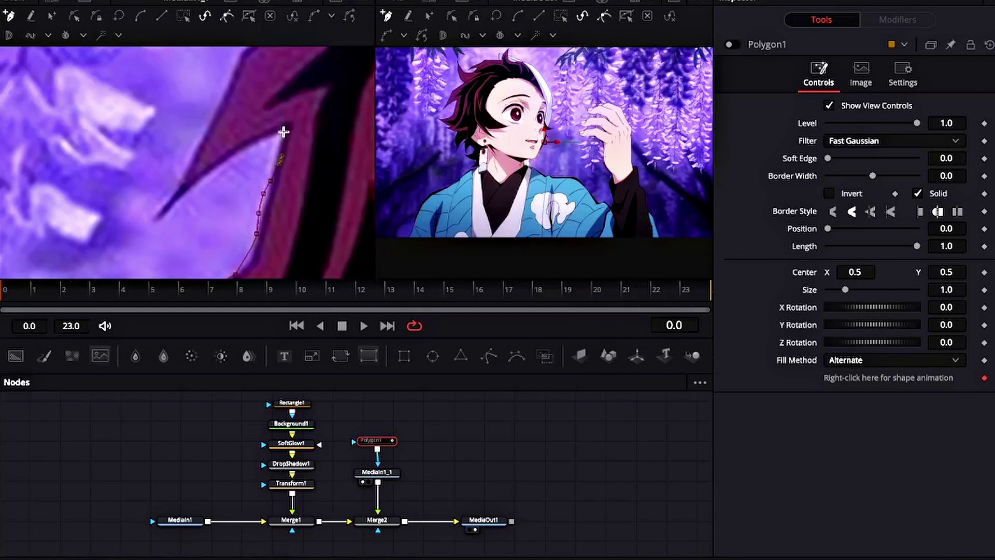
pyautogui.click(284, 130)
pyautogui.click(262, 134)
pyautogui.click(245, 151)
pyautogui.click(223, 165)
pyautogui.click(208, 175)
pyautogui.click(192, 188)
pyautogui.click(162, 211)
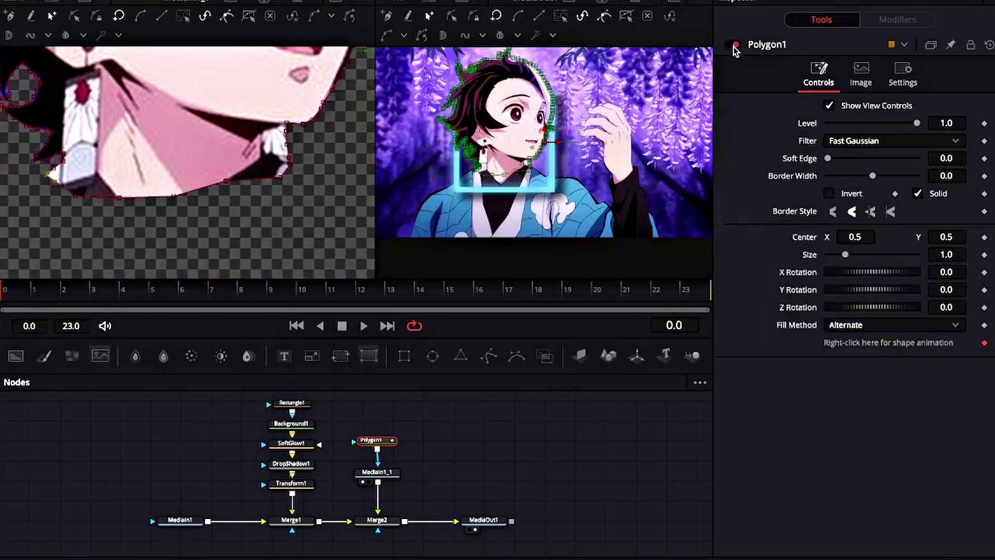
# Reposition the Polygon1 and MediaIn1_1 nodes higher above Merge2 in the node graph
pyautogui.click(377, 473)
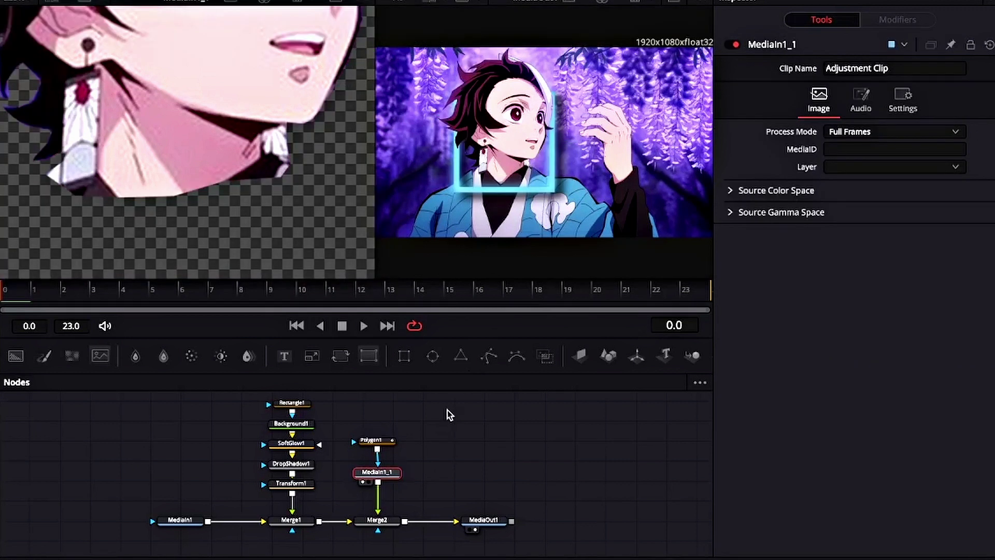
pyautogui.moveTo(380, 442); pyautogui.dragTo(384, 429)
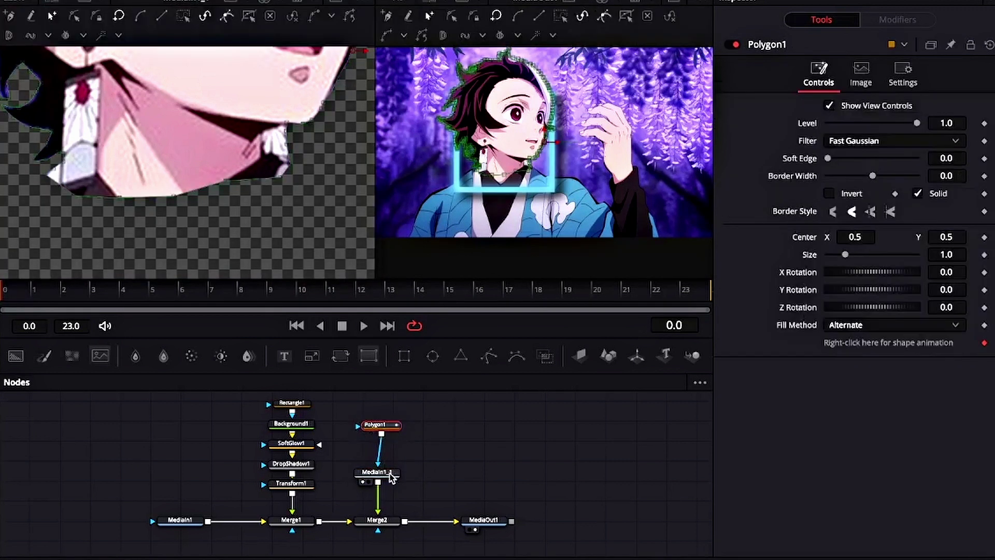
pyautogui.moveTo(377, 472); pyautogui.dragTo(381, 454)
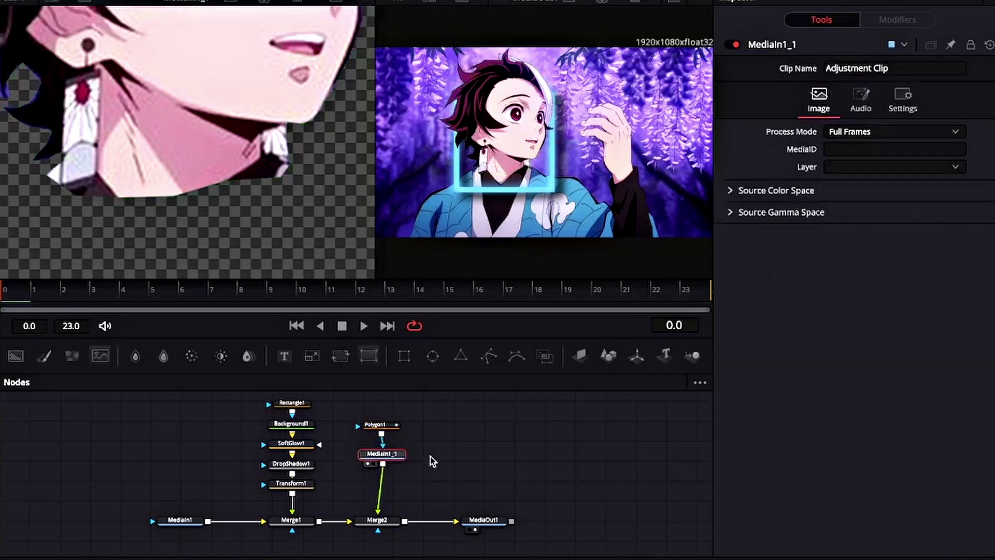
# Set the Soft Edge of Polygon1 to 0.0038 to feather the mask slightly
pyautogui.click(392, 425)
pyautogui.moveTo(942, 158); pyautogui.dragTo(944, 158)
pyautogui.click(534, 516)
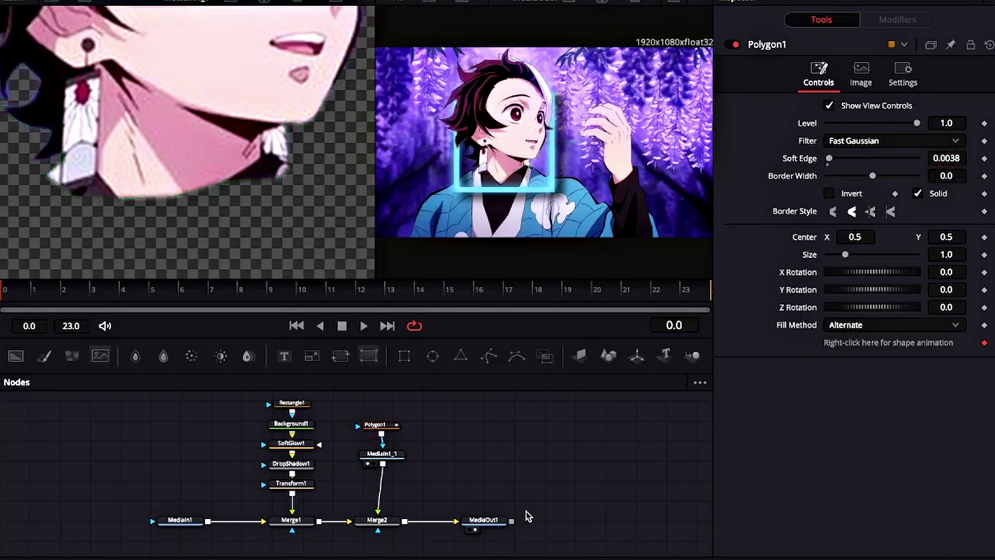
# Set the Angle of Transform1 to 45 and add a keyframe for it at frame 0
pyautogui.moveTo(428, 501); pyautogui.dragTo(491, 531)
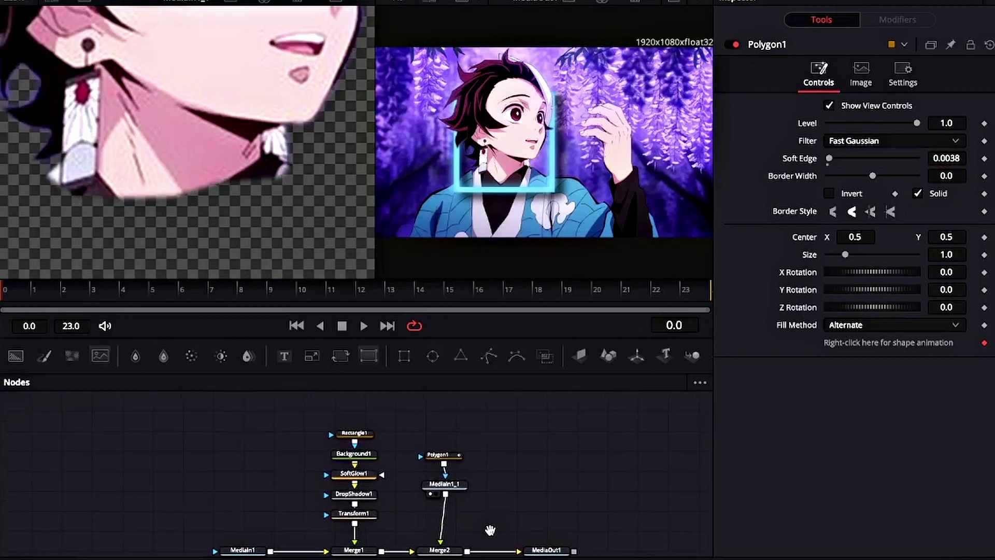
pyautogui.click(363, 514)
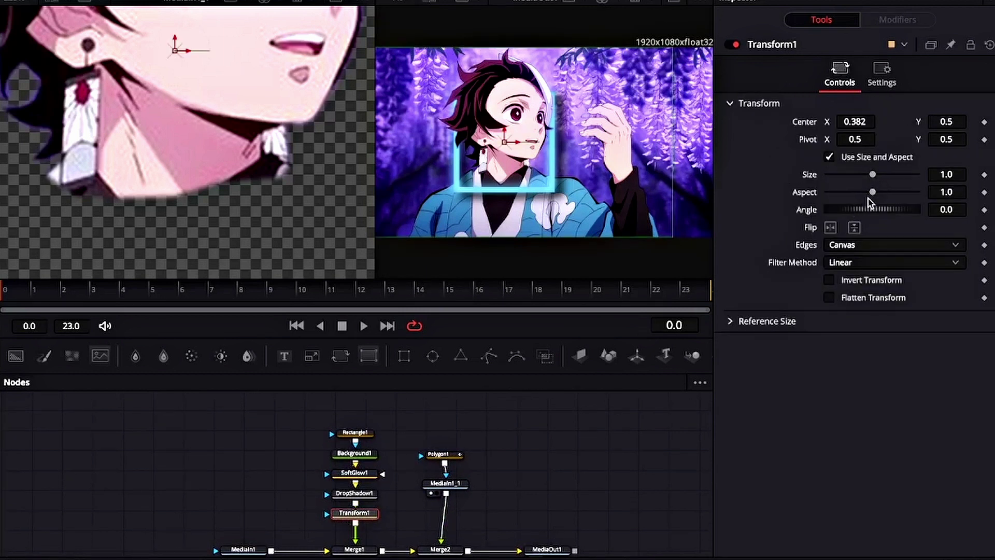
pyautogui.moveTo(846, 215); pyautogui.dragTo(855, 217)
pyautogui.click(961, 208)
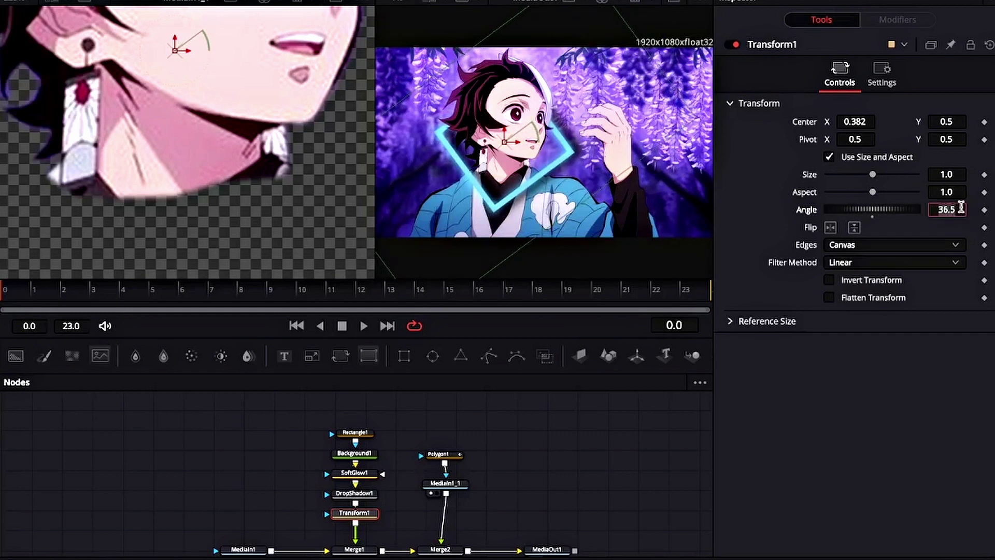
pyautogui.write('45')
pyautogui.press('Tab')
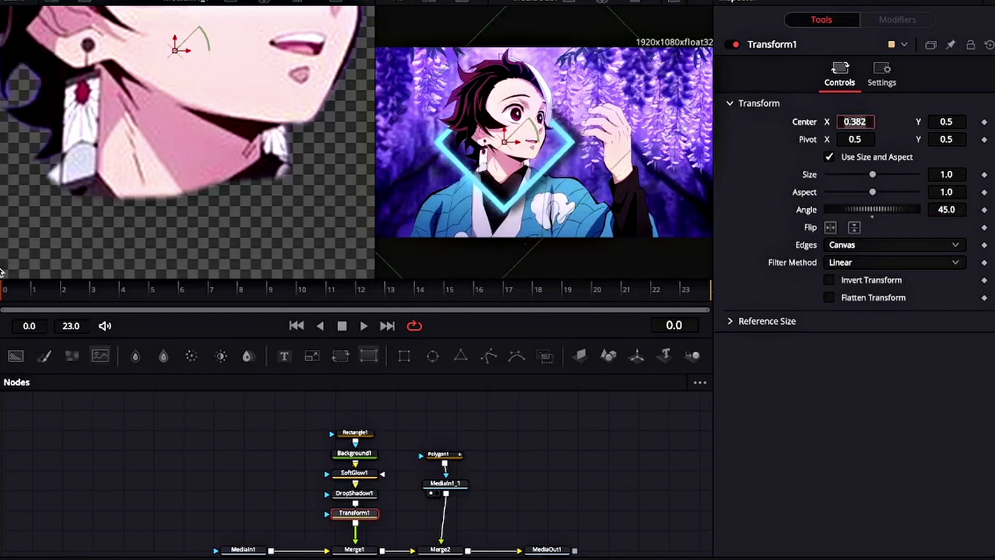
pyautogui.click(984, 209)
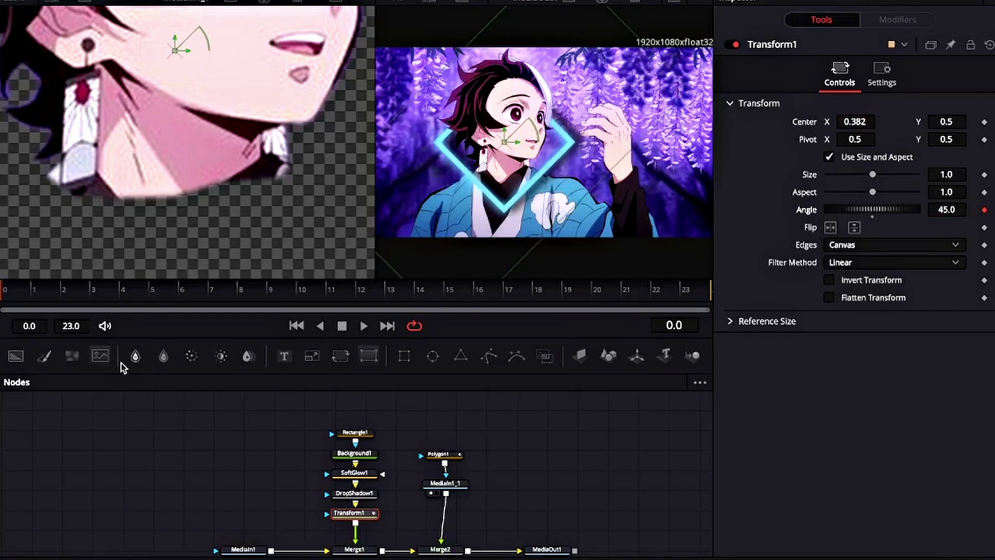
# Keyframe the Angle of Transform1 at frame 20 to about -140 and return the playhead to frame 0
pyautogui.moveTo(444, 296); pyautogui.dragTo(580, 303)
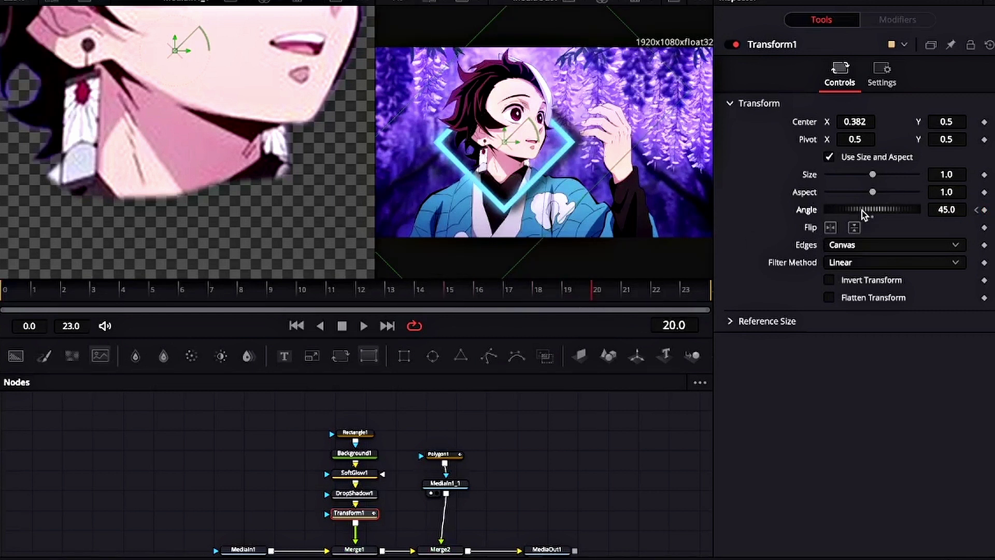
pyautogui.moveTo(878, 210); pyautogui.dragTo(822, 216)
pyautogui.click(184, 293)
pyautogui.moveTo(184, 292); pyautogui.dragTo(2, 306)
# Smooth the Angle curve of Transform1 in the Spline editor and shape its handles for a fast start and slow finish
pyautogui.press('F8')
pyautogui.click(392, 436)
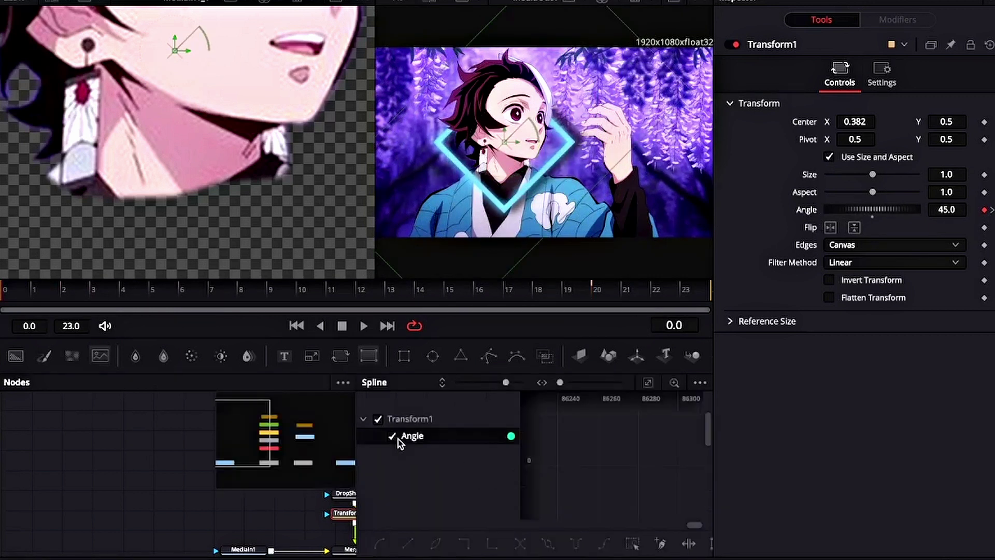
pyautogui.click(649, 383)
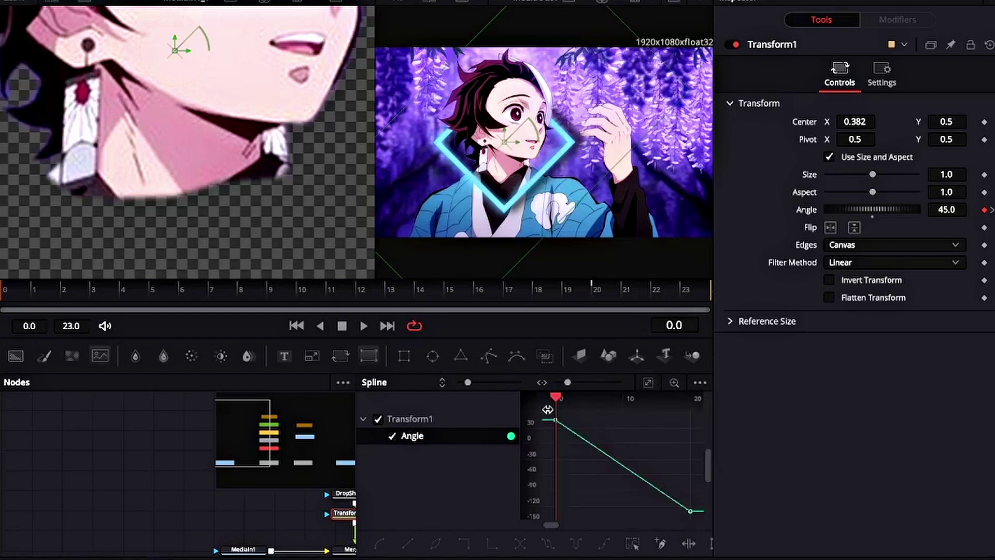
pyautogui.hotkey('ctrl', 'a')
pyautogui.press('s')
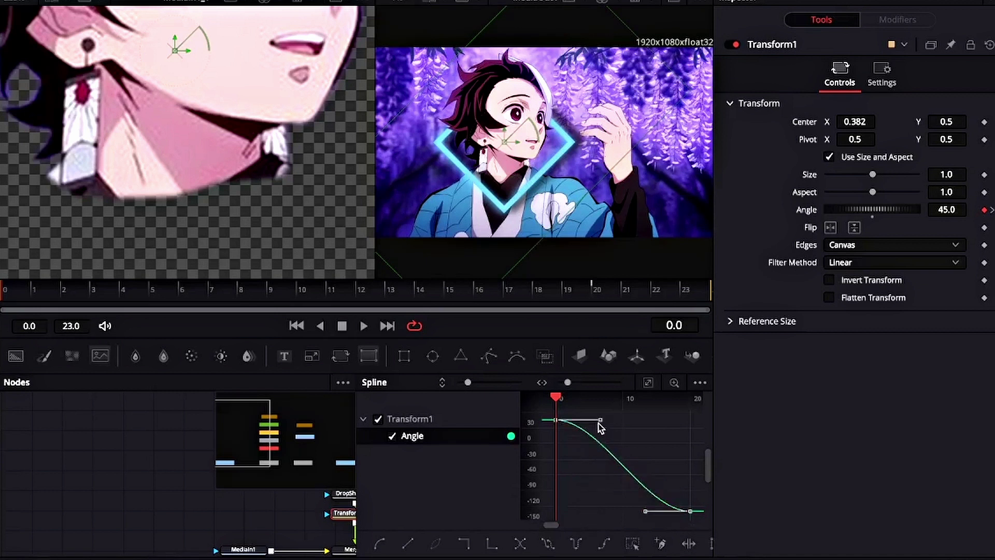
pyautogui.moveTo(600, 425); pyautogui.dragTo(539, 516)
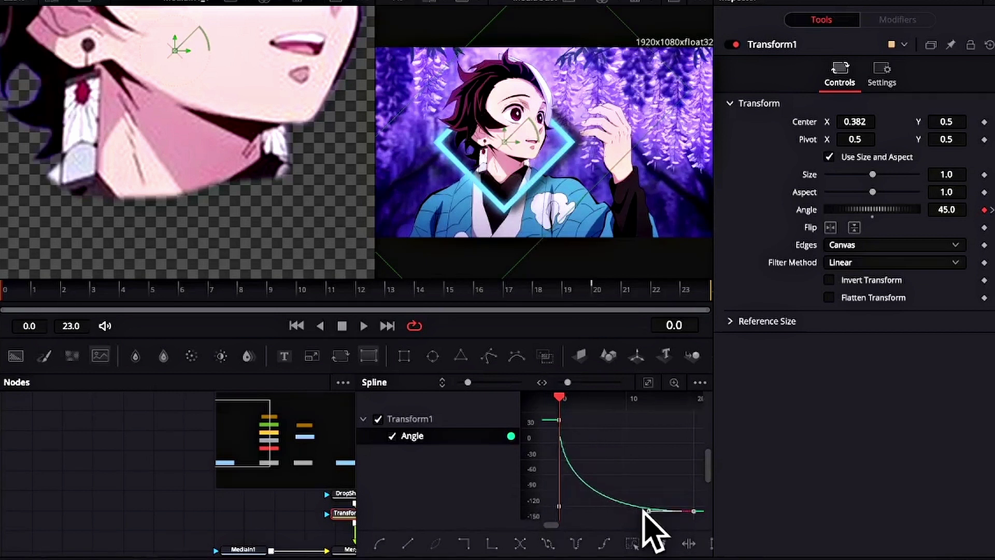
pyautogui.moveTo(646, 515); pyautogui.dragTo(572, 512)
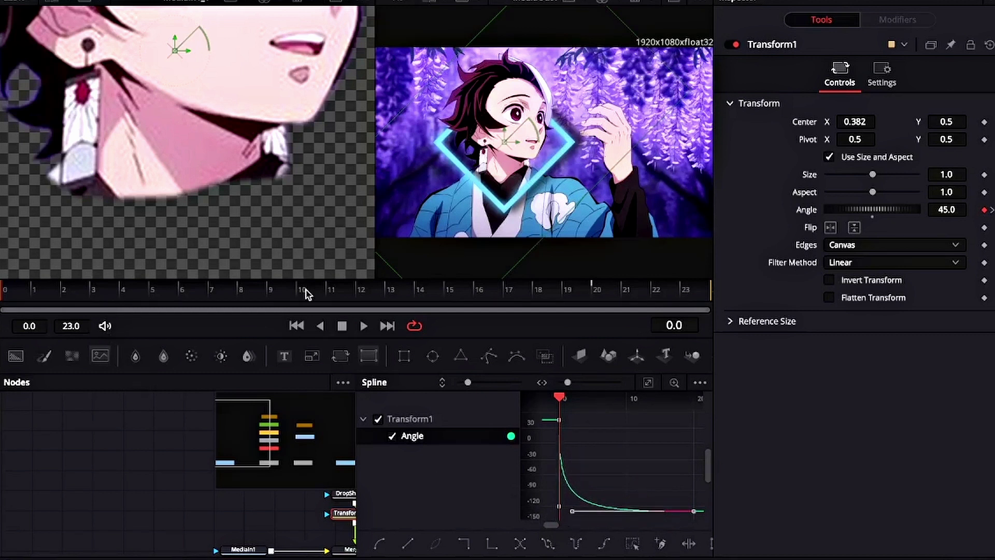
# Enable Motion Blur for Transform1
pyautogui.click(879, 86)
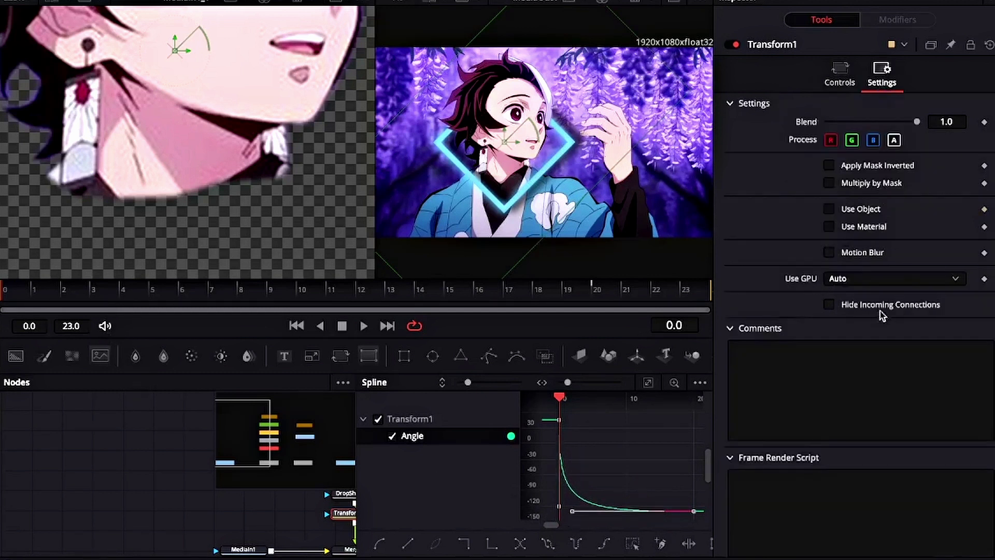
pyautogui.click(830, 253)
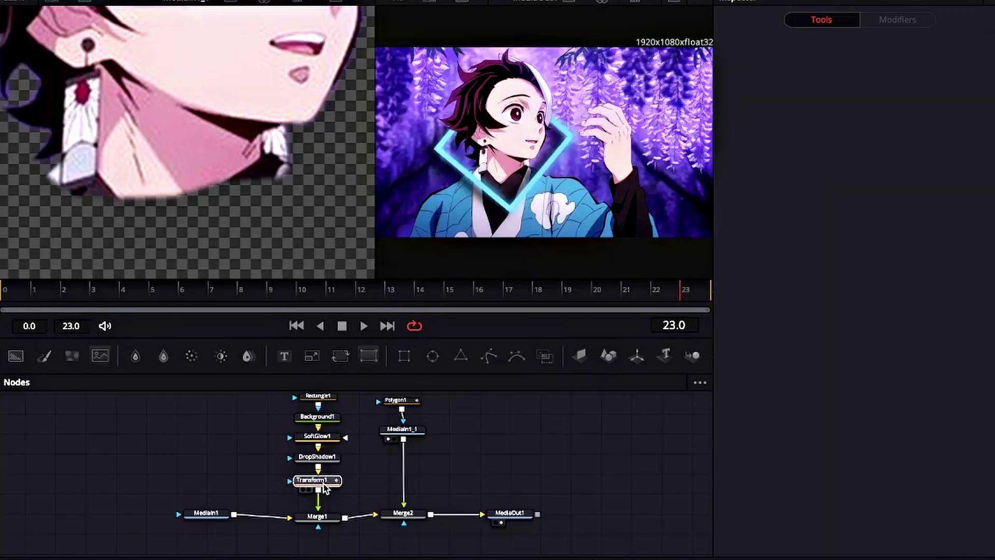
# Make room below DropShadow1 and insert a second Transform node between DropShadow1 and Transform1
pyautogui.click(311, 491)
pyautogui.click(318, 456)
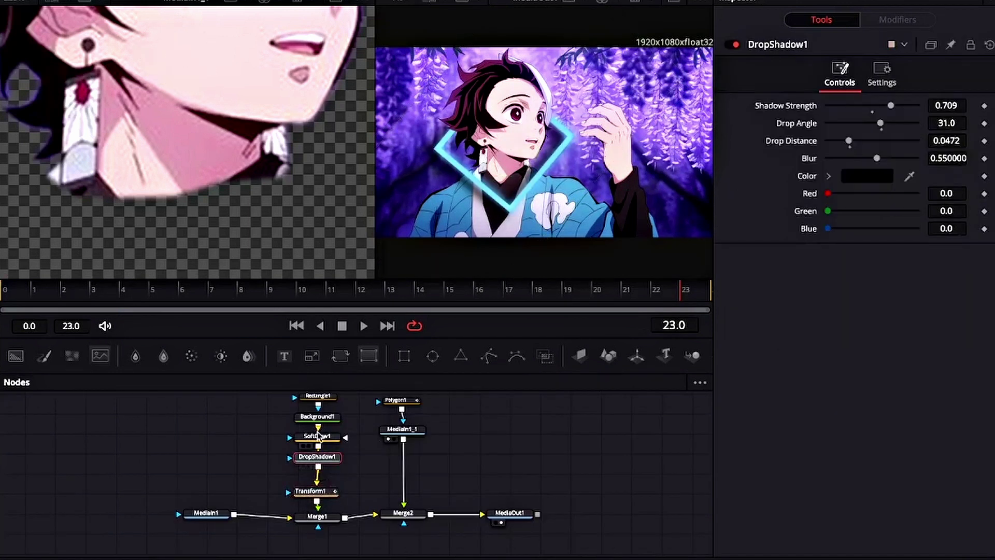
pyautogui.click(362, 358)
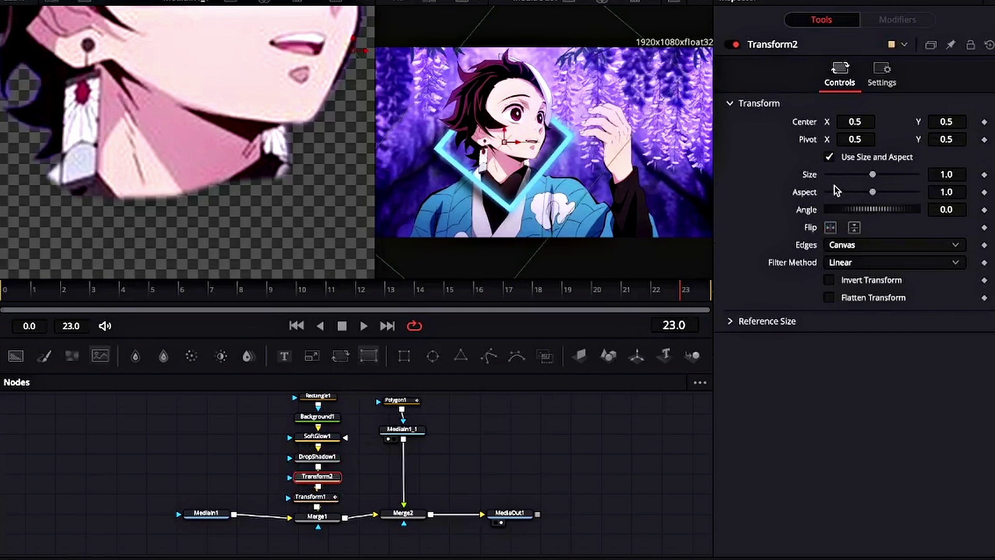
# Keyframe the Angle of Transform2 at 0 on frame 5 and at 185.2 on frame 23
pyautogui.moveTo(289, 290); pyautogui.dragTo(177, 305)
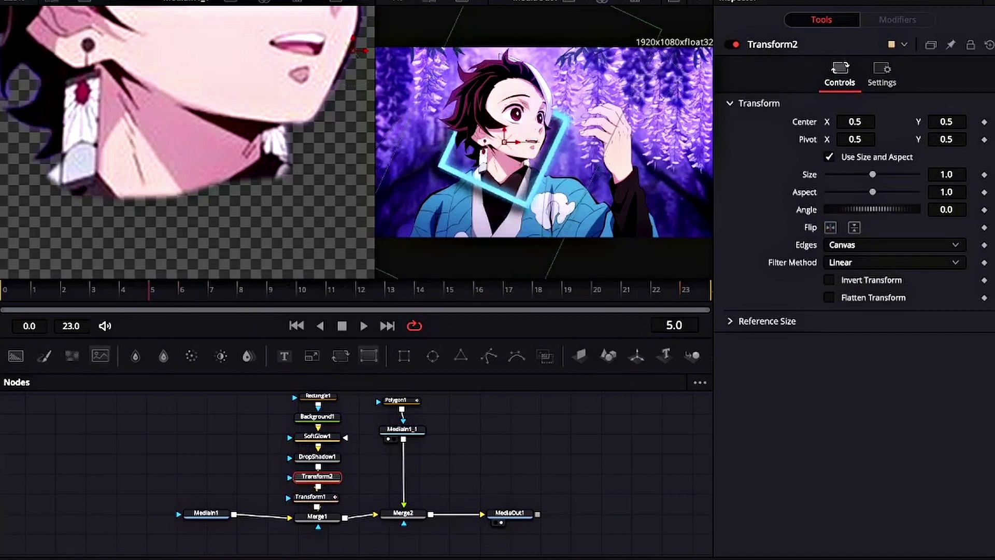
pyautogui.click(983, 210)
pyautogui.moveTo(574, 300); pyautogui.dragTo(723, 284)
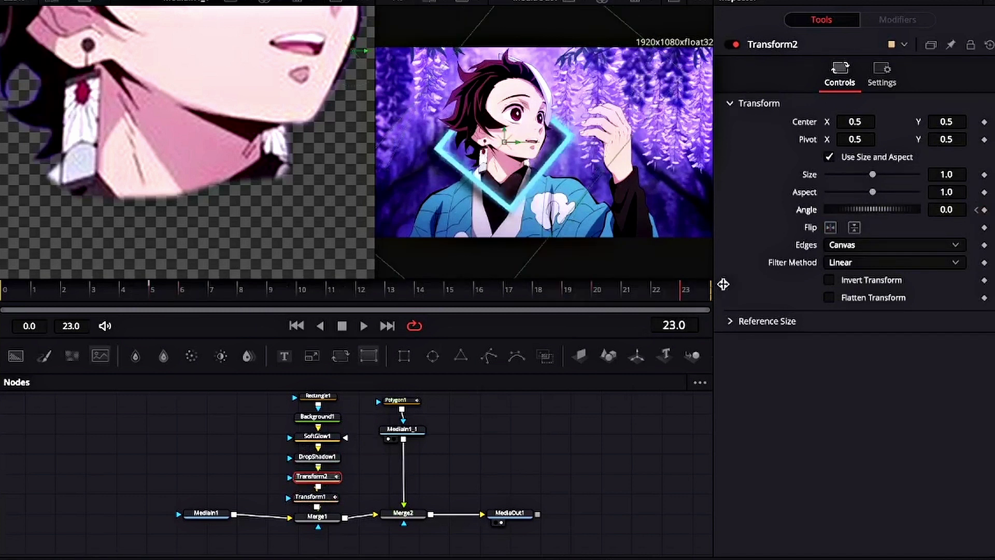
pyautogui.moveTo(862, 209); pyautogui.dragTo(914, 213)
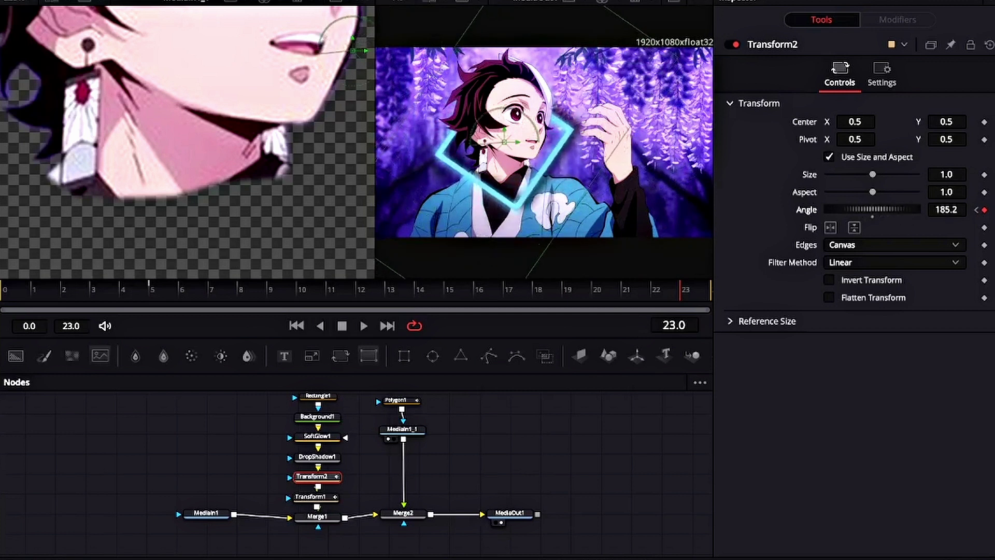
# Smooth the Angle curve of Transform2 in the Spline editor and shape its handles for a slow start and fast finish
pyautogui.press('F8')
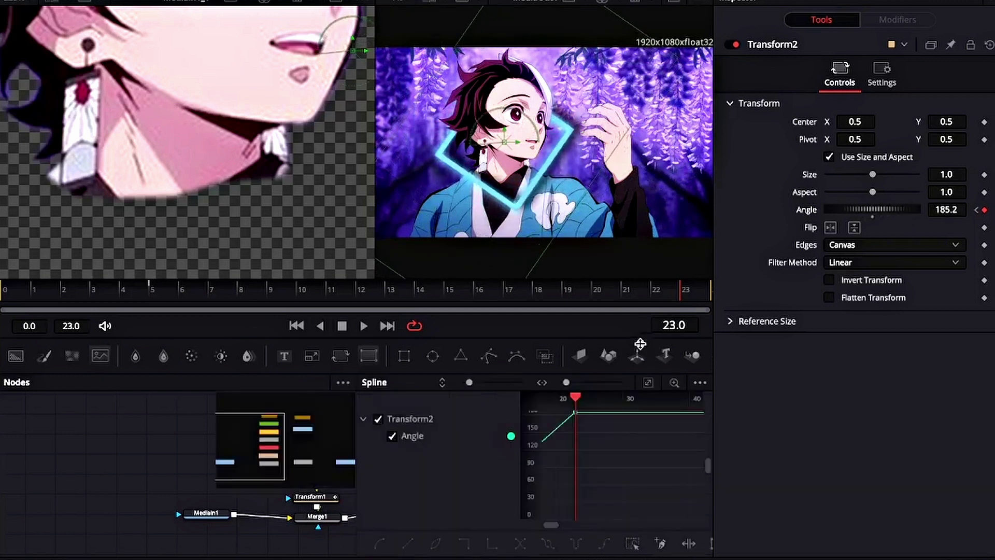
pyautogui.click(649, 383)
pyautogui.hotkey('ctrl', 'a')
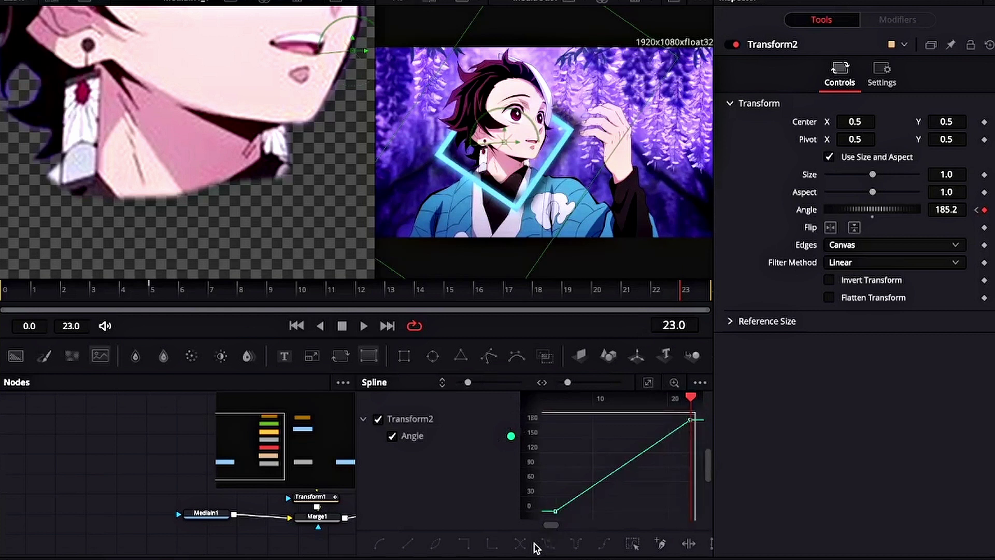
pyautogui.press('s')
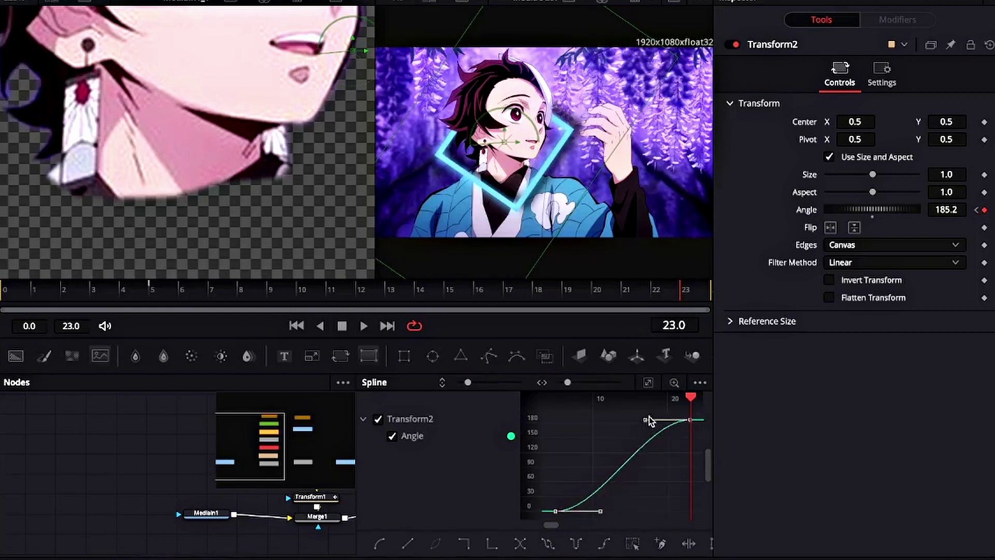
pyautogui.click(652, 430)
pyautogui.moveTo(703, 446); pyautogui.dragTo(702, 446)
pyautogui.moveTo(644, 421); pyautogui.dragTo(691, 520)
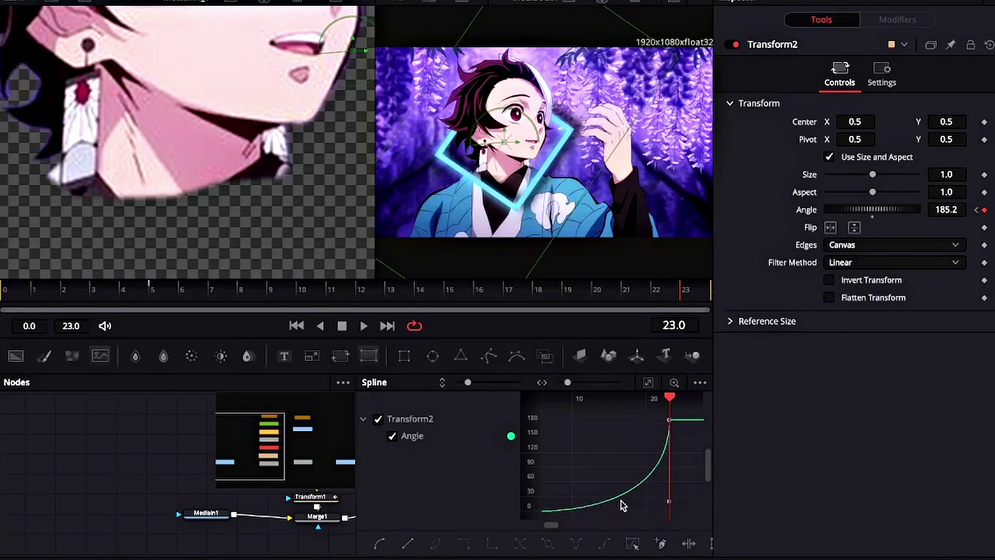
pyautogui.click(648, 383)
pyautogui.moveTo(575, 507); pyautogui.dragTo(653, 507)
# Play back the animation from frame 0 and save the project
pyautogui.moveTo(122, 292); pyautogui.dragTo(1, 301)
pyautogui.press('space')
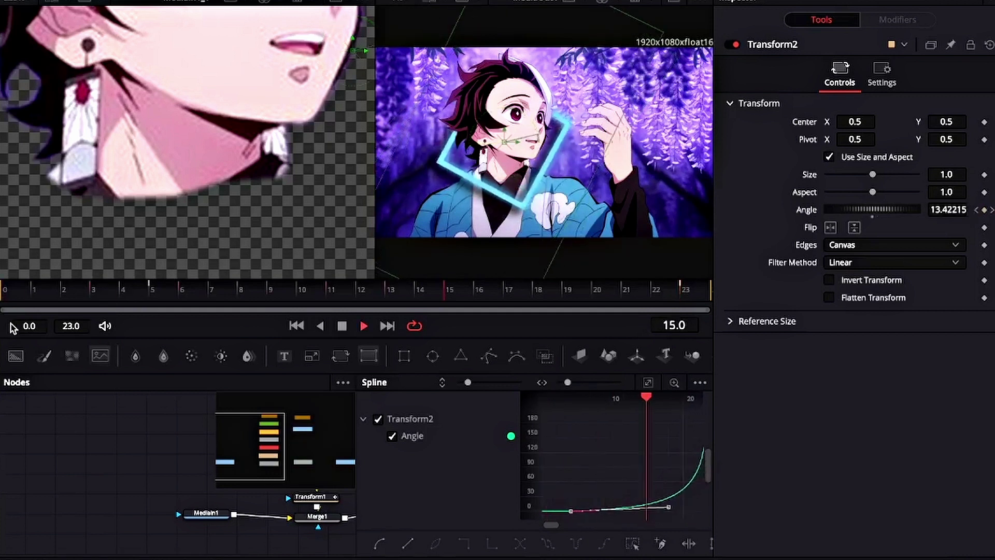
pyautogui.press('space')
pyautogui.hotkey('ctrl', 's')
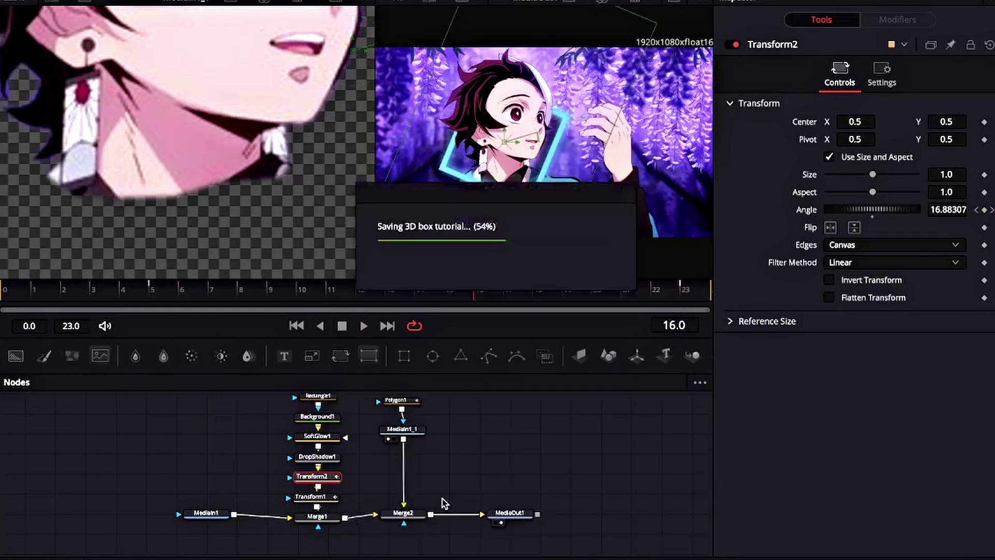
# Move MediaOut1 further from Merge2 and insert a Transform effect with slider controls between them
pyautogui.moveTo(441, 478); pyautogui.dragTo(323, 483)
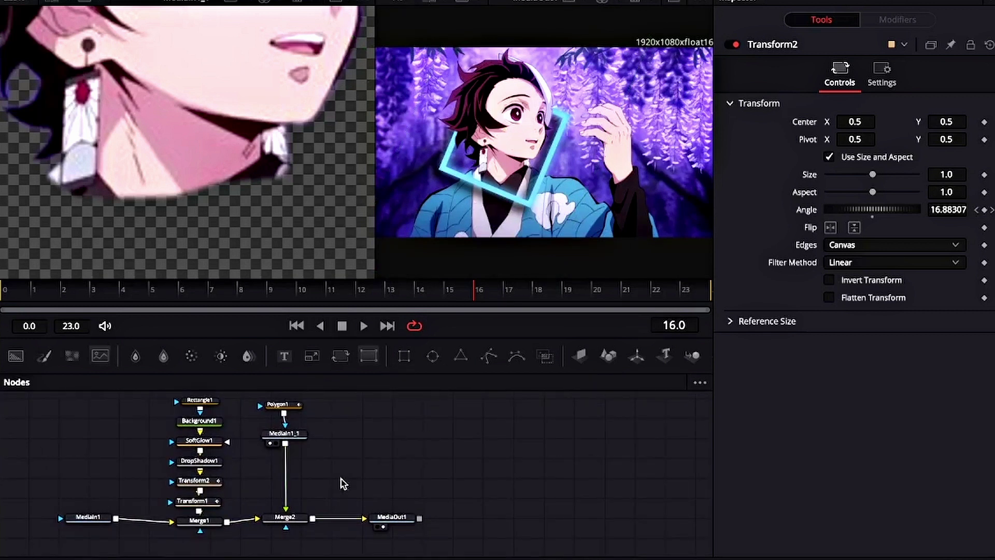
pyautogui.moveTo(393, 517); pyautogui.dragTo(466, 517)
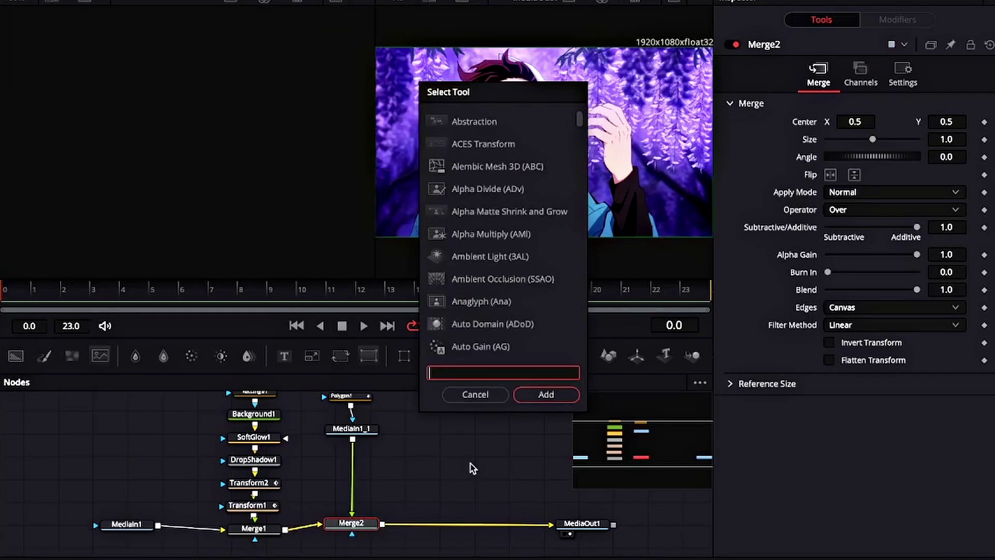
pyautogui.click(475, 394)
pyautogui.click(369, 357)
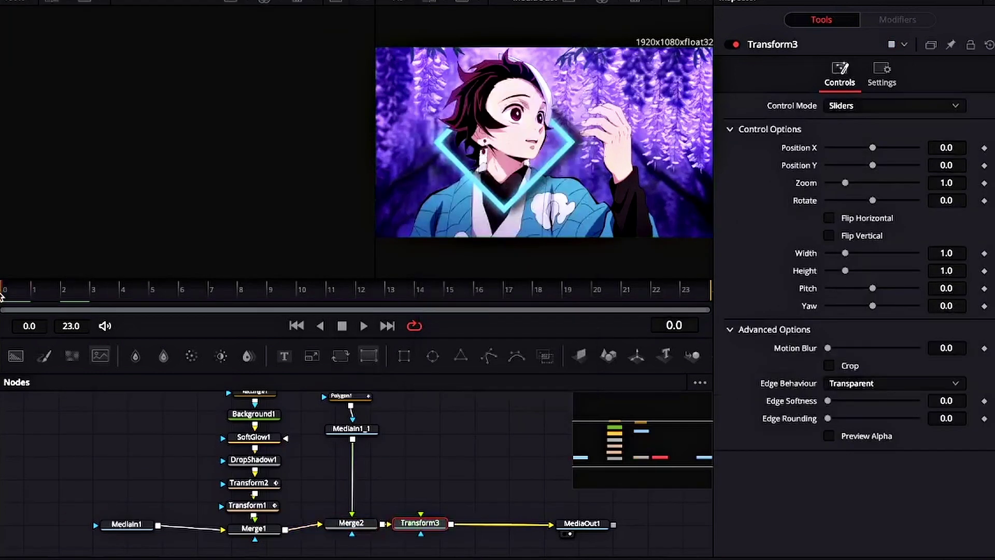
# Keyframe Transform3 with Zoom 0.87 and Rotate -14 on frame 0, Zoom 1.343 and Rotate 0 on frame 21, with Motion Blur 1.0
pyautogui.click(984, 201)
pyautogui.moveTo(842, 182); pyautogui.dragTo(871, 203)
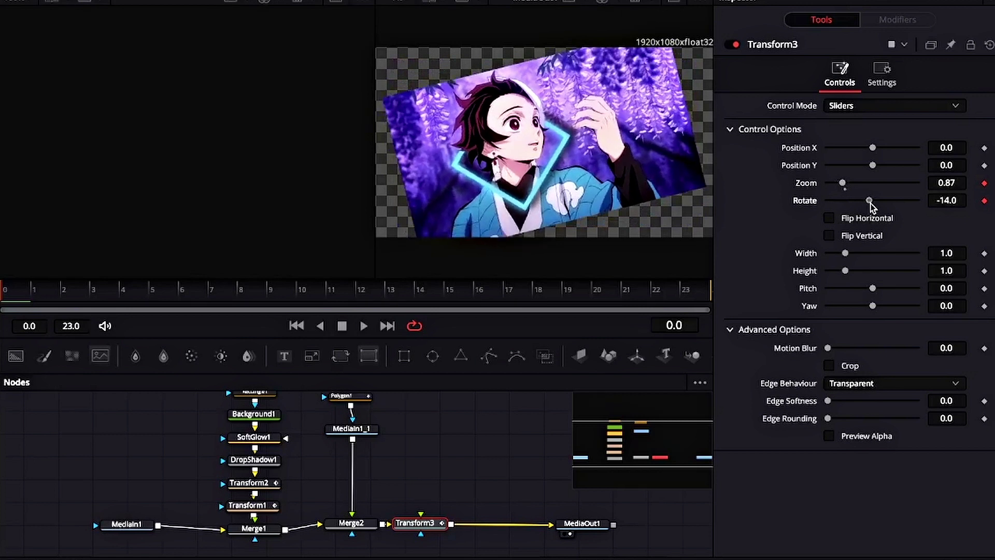
pyautogui.moveTo(600, 289); pyautogui.dragTo(627, 291)
pyautogui.moveTo(843, 182); pyautogui.dragTo(854, 183)
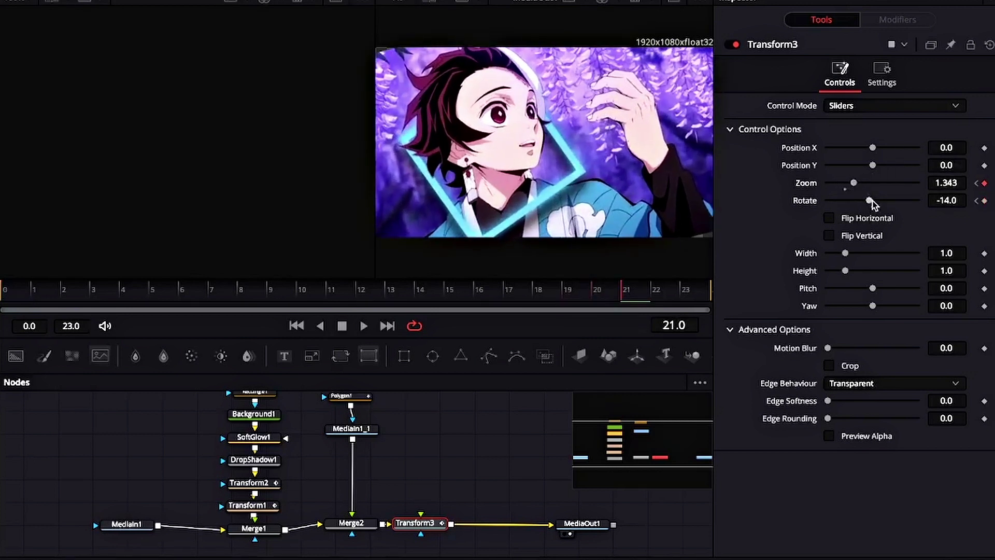
pyautogui.click(872, 206)
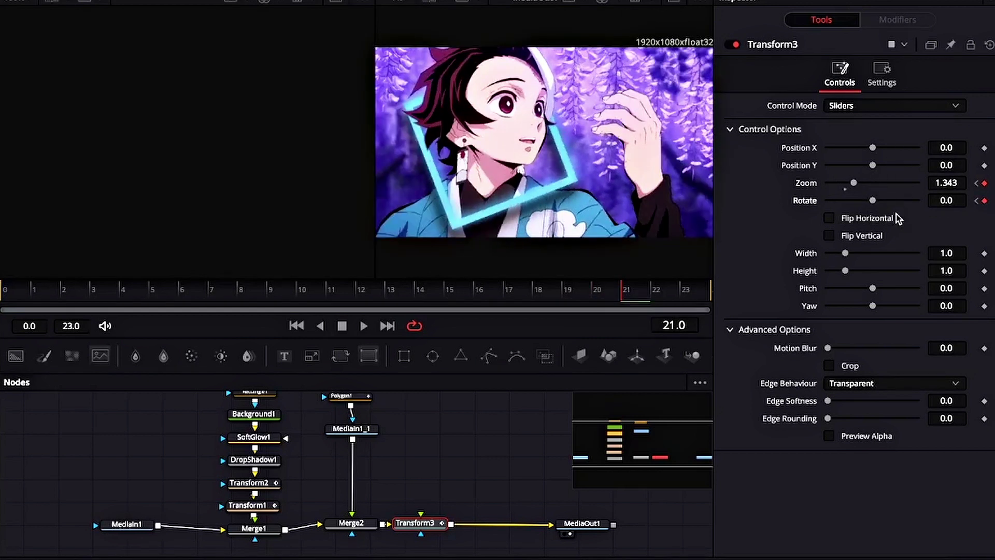
pyautogui.moveTo(827, 347); pyautogui.dragTo(975, 346)
# Smooth Transform3's Zoom curve in the Spline editor and shape its handles for a fast start and slow finish
pyautogui.click(674, 2)
pyautogui.click(392, 436)
pyautogui.click(648, 382)
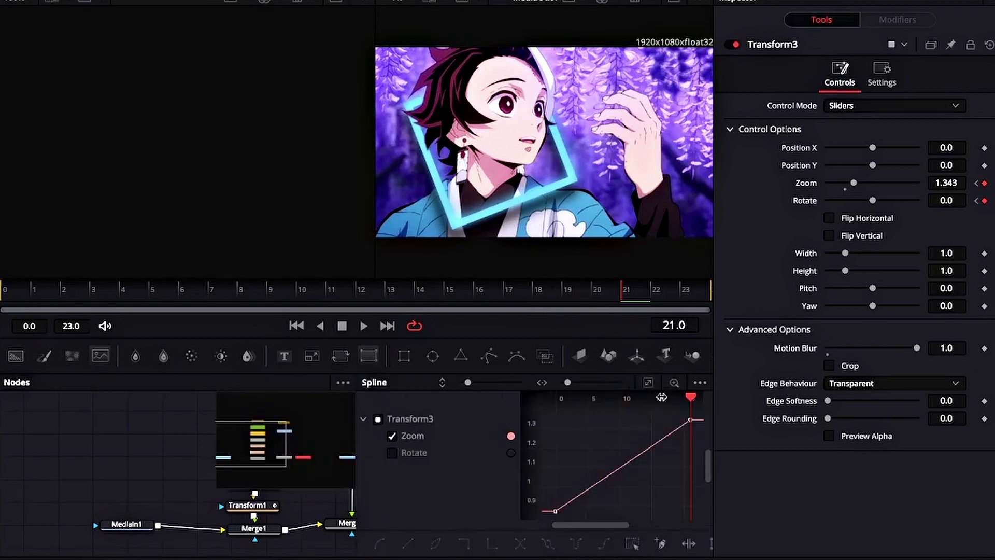
pyautogui.moveTo(696, 413); pyautogui.dragTo(544, 535)
pyautogui.hotkey('shift', 's')
pyautogui.moveTo(599, 511); pyautogui.dragTo(543, 429)
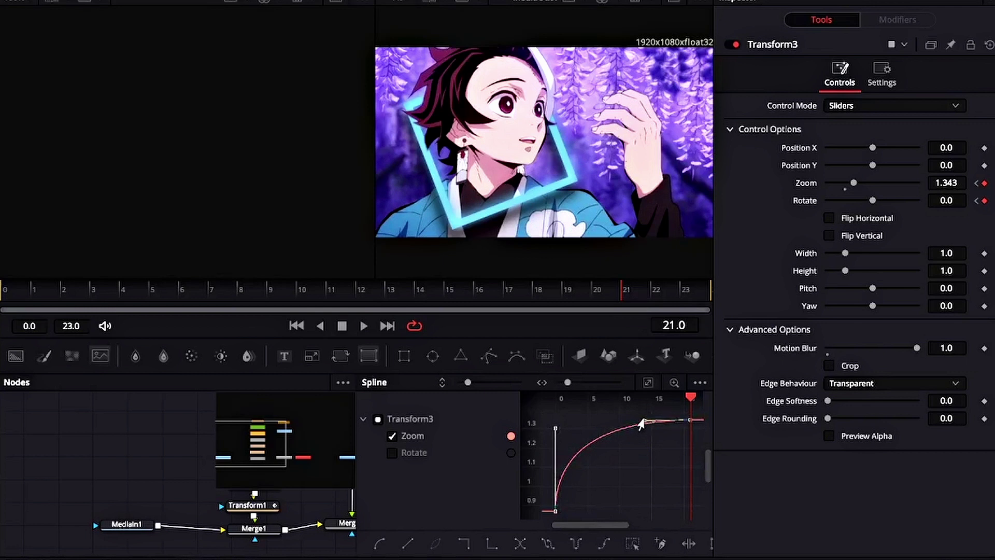
pyautogui.hotkey('shift', 'F8')
pyautogui.hotkey('shift', 'F8')
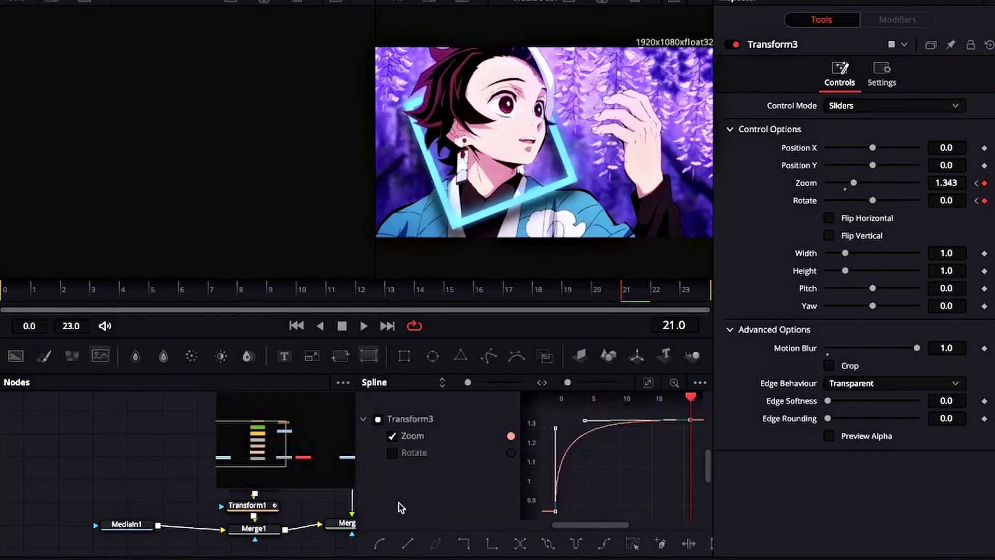
# Show only Transform3's Rotate curve, smooth it and shape its handles for a fast start and slow finish
pyautogui.click(393, 437)
pyautogui.click(392, 452)
pyautogui.moveTo(501, 546); pyautogui.dragTo(498, 547)
pyautogui.hotkey('shift', 's')
pyautogui.moveTo(599, 511); pyautogui.dragTo(555, 421)
pyautogui.moveTo(643, 420); pyautogui.dragTo(584, 420)
pyautogui.hotkey('shift', 'F8')
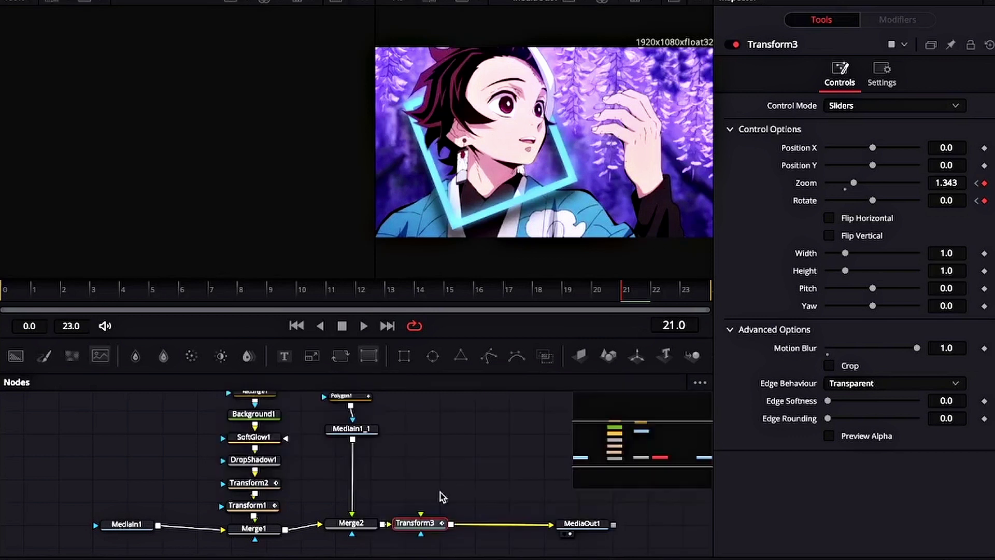
# Paste a copy of Transform3 after the original and move MediaOut1 further along to make room for it
pyautogui.hotkey('ctrl', 'c')
pyautogui.hotkey('ctrl', 'v')
pyautogui.moveTo(584, 522); pyautogui.dragTo(634, 514)
pyautogui.moveTo(484, 533); pyautogui.dragTo(512, 521)
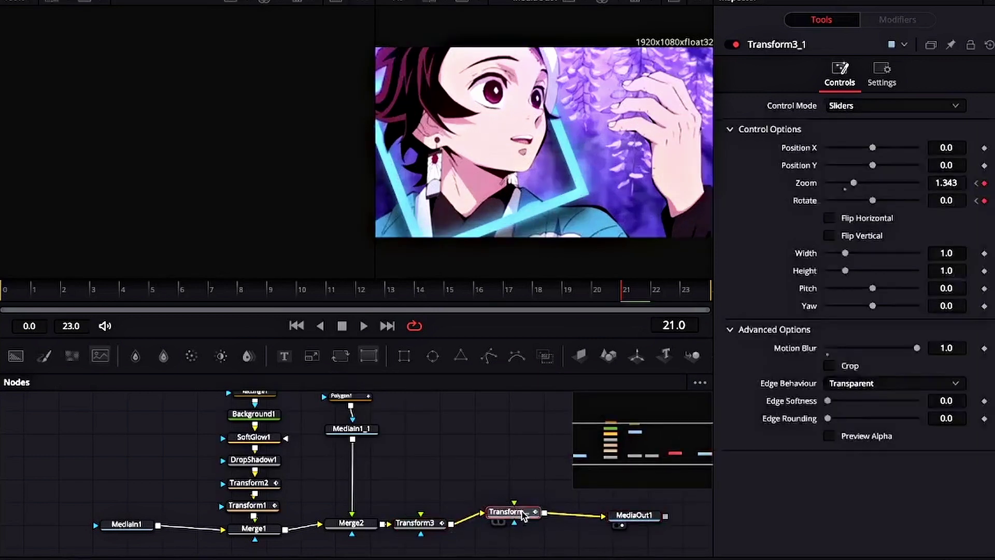
pyautogui.click(196, 290)
pyautogui.moveTo(846, 183); pyautogui.dragTo(842, 183)
pyautogui.hotkey('ctrl', 'z')
# Rearrange the node chain so Transform3_1 sits between Merge2 and Transform3, with default values and no keyframes
pyautogui.moveTo(439, 524); pyautogui.dragTo(501, 523)
pyautogui.keyDown('shift'); pyautogui.moveTo(511, 513); pyautogui.dragTo(467, 488); pyautogui.keyUp('shift')
pyautogui.moveTo(482, 522); pyautogui.dragTo(519, 521)
pyautogui.keyDown('shift'); pyautogui.moveTo(460, 497); pyautogui.dragTo(432, 519); pyautogui.keyUp('shift')
# Keyframe Transform3_1 with Zoom 1.0 and Rotate 0 on frame 3 and set its Motion Blur to 1.0
pyautogui.click(90, 289)
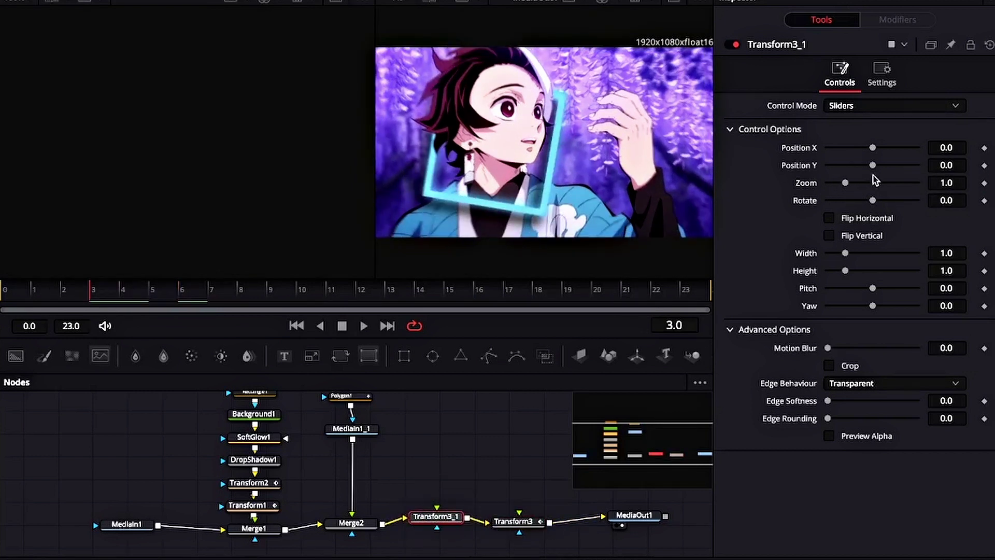
pyautogui.click(985, 183)
pyautogui.click(984, 200)
pyautogui.moveTo(853, 350); pyautogui.dragTo(943, 348)
# Keyframe Transform3_1 on frame 23 with Zoom 0.575 and Rotate 15
pyautogui.click(700, 290)
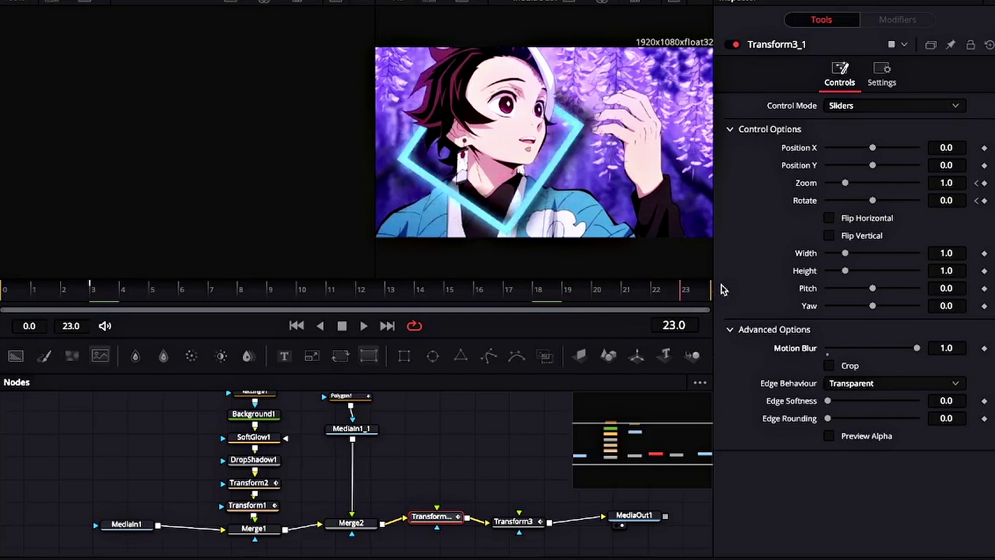
pyautogui.moveTo(846, 183); pyautogui.dragTo(869, 202)
pyautogui.moveTo(267, 290); pyautogui.dragTo(534, 294)
pyautogui.click(991, 200)
pyautogui.click(944, 200)
pyautogui.write('15')
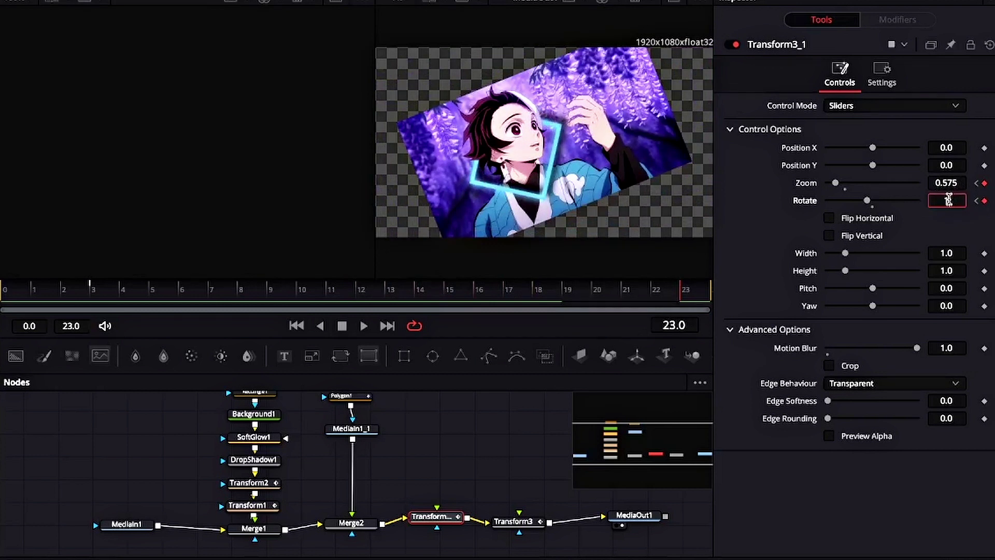
pyautogui.press('Tab')
# Smooth Transform3_1's Rotate curve in the Spline editor and shape its handles for a slow start and fast finish
pyautogui.click(735, 1)
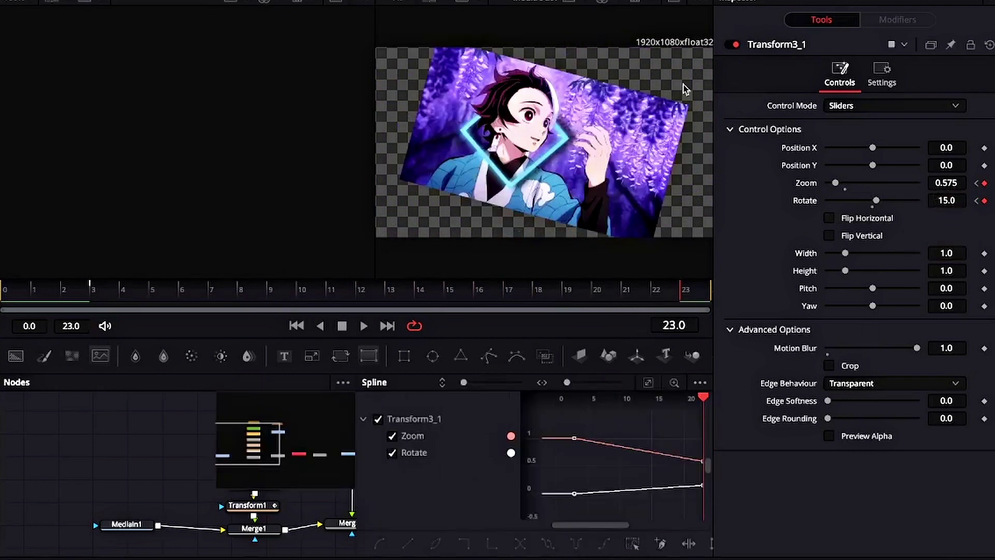
pyautogui.click(393, 437)
pyautogui.click(648, 382)
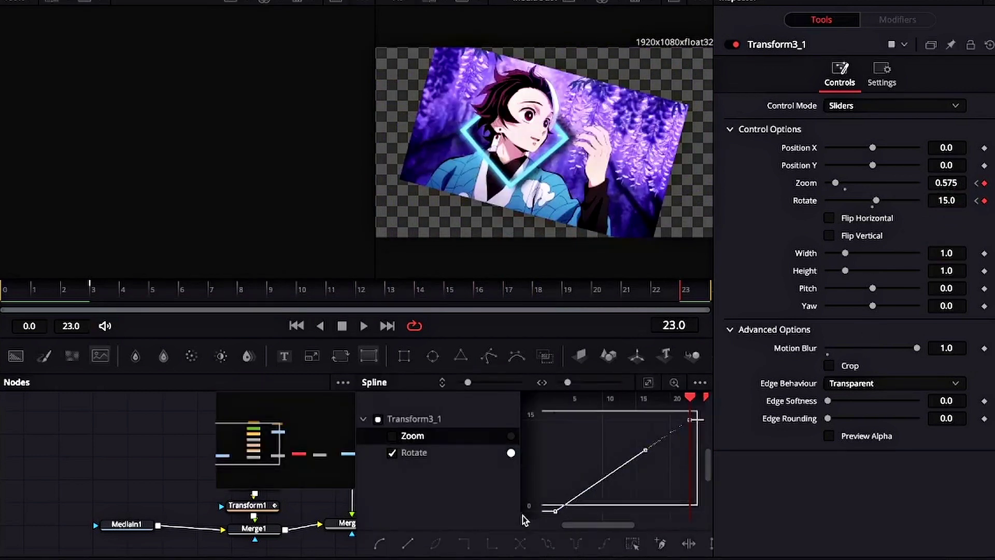
pyautogui.moveTo(522, 515); pyautogui.dragTo(522, 516)
pyautogui.hotkey('shift', 's')
pyautogui.moveTo(644, 420); pyautogui.dragTo(689, 506)
pyautogui.moveTo(599, 510); pyautogui.dragTo(647, 509)
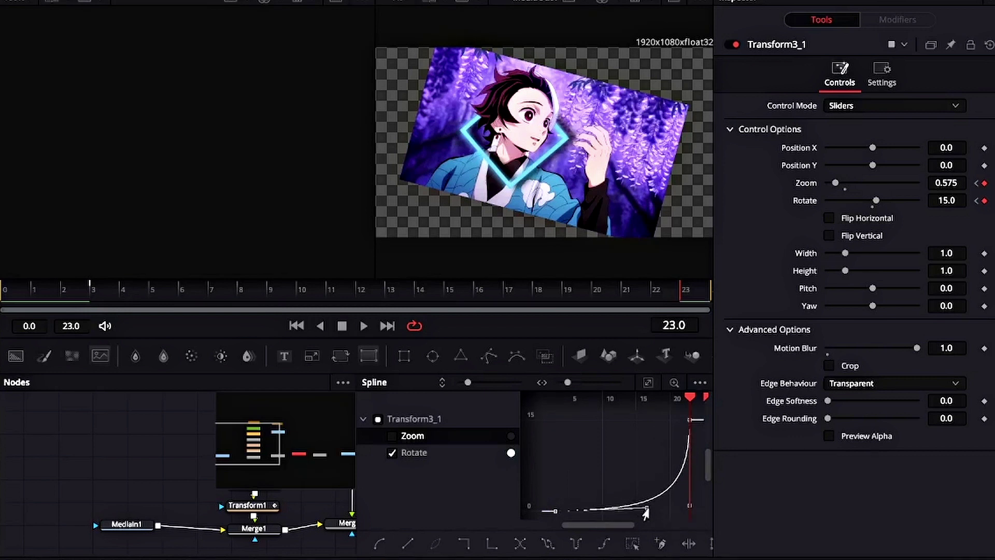
# Show only Transform3_1's Zoom curve, smooth it and shape its handles for a slow start and fast finish
pyautogui.click(393, 452)
pyautogui.click(393, 436)
pyautogui.click(649, 383)
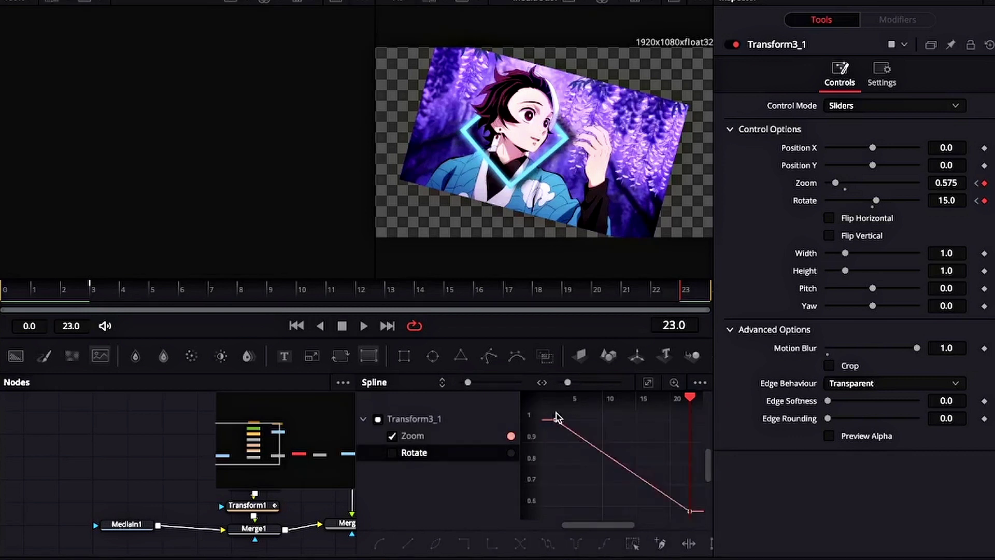
pyautogui.moveTo(545, 408); pyautogui.dragTo(761, 532)
pyautogui.hotkey('shift', 's')
pyautogui.moveTo(644, 511); pyautogui.dragTo(690, 420)
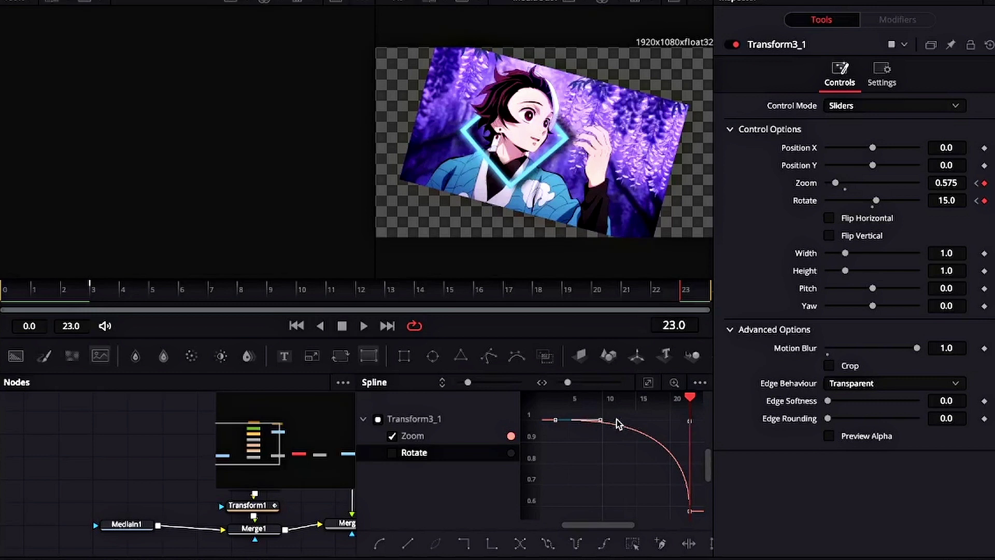
pyautogui.moveTo(618, 424); pyautogui.dragTo(643, 423)
# Set Transform3_1's Edge Behaviour to Reflect and lengthen the start handle of its Zoom curve
pyautogui.click(917, 382)
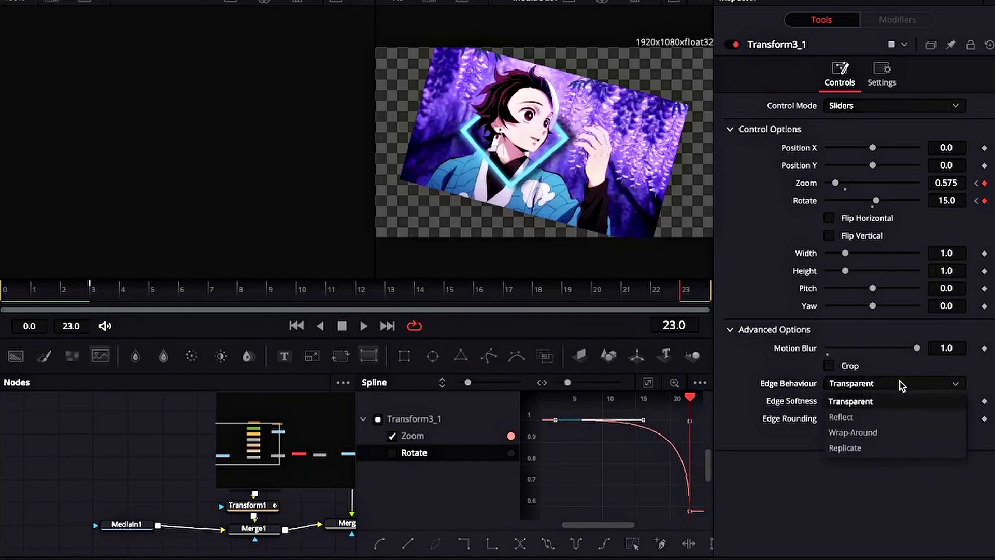
pyautogui.click(870, 415)
pyautogui.moveTo(643, 420); pyautogui.dragTo(675, 420)
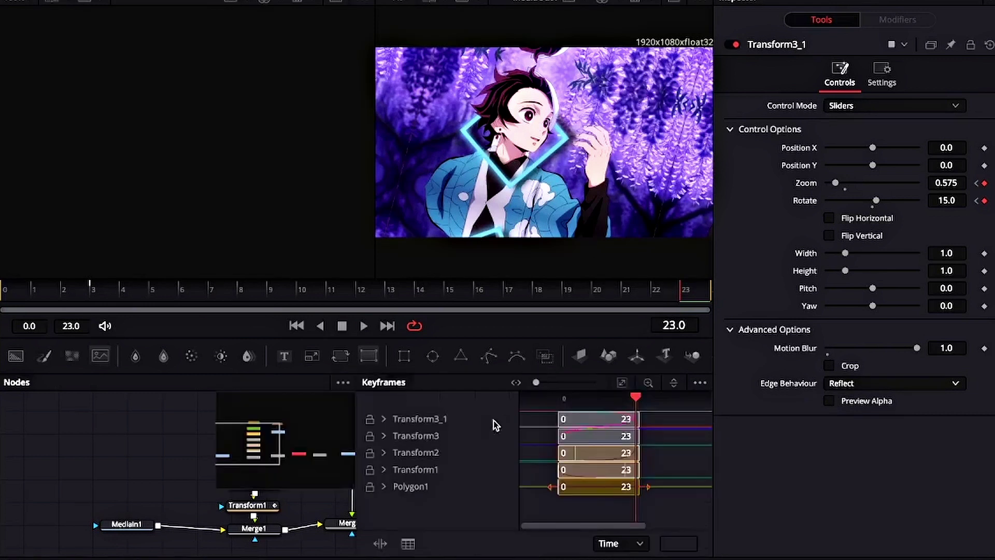
# Expand Transform3 in the Keyframes editor and select its Zoom and Rotate keyframes on frame 21
pyautogui.click(383, 438)
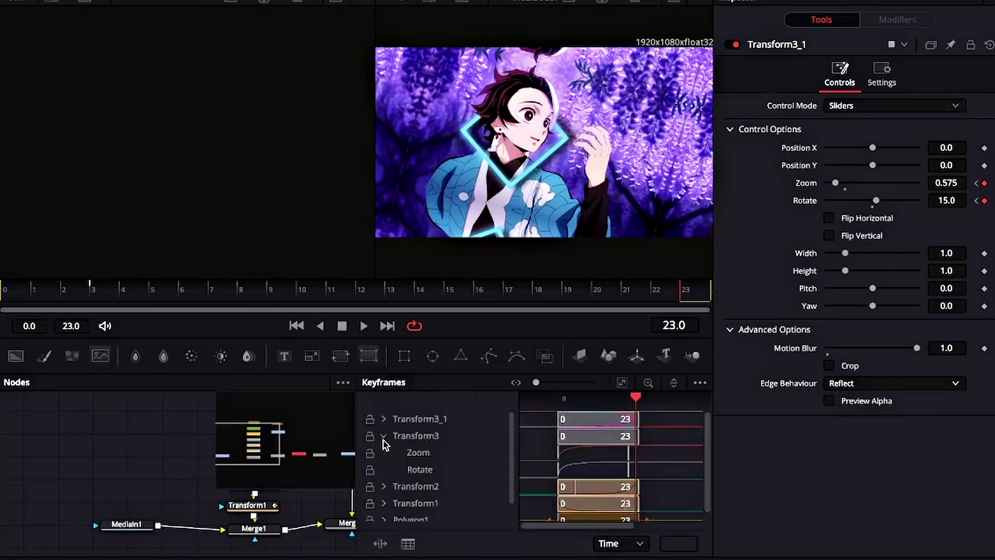
pyautogui.click(633, 458)
pyautogui.click(630, 462)
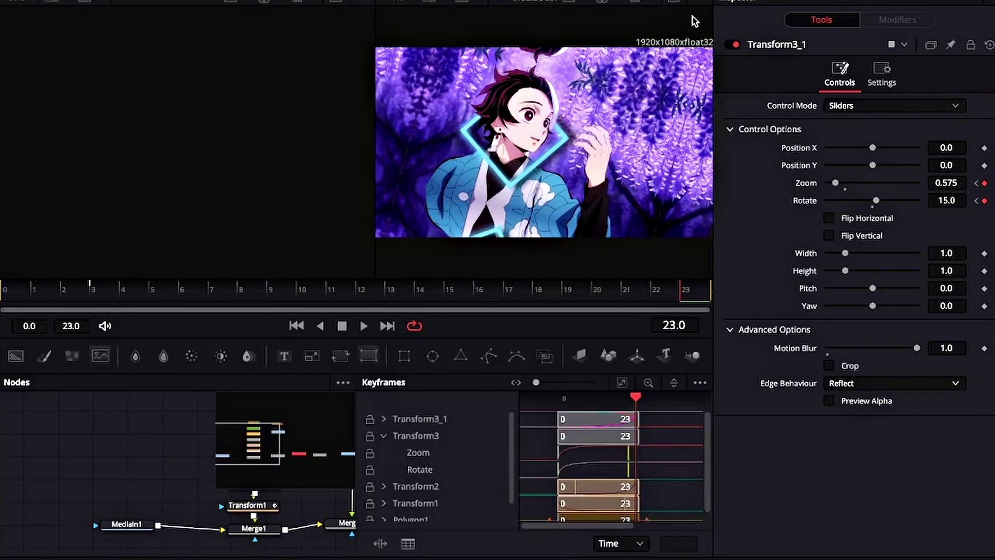
pyautogui.press('F7')
# Return to frame 0 and set Transform3's Edge Behaviour to Reflect
pyautogui.click(296, 326)
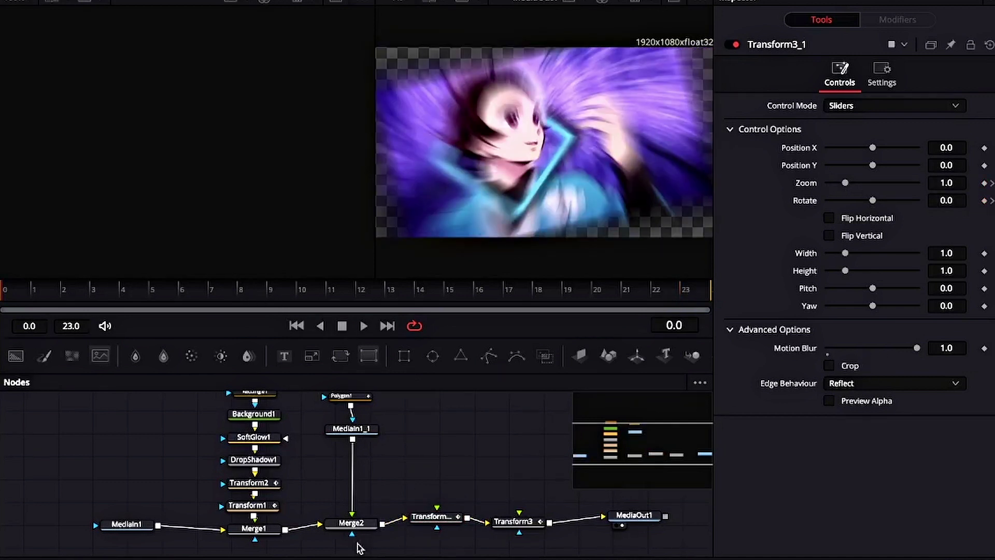
pyautogui.click(513, 521)
pyautogui.click(889, 383)
pyautogui.click(850, 398)
# Play back the finished animation and scrub back to frame 6
pyautogui.press('space')
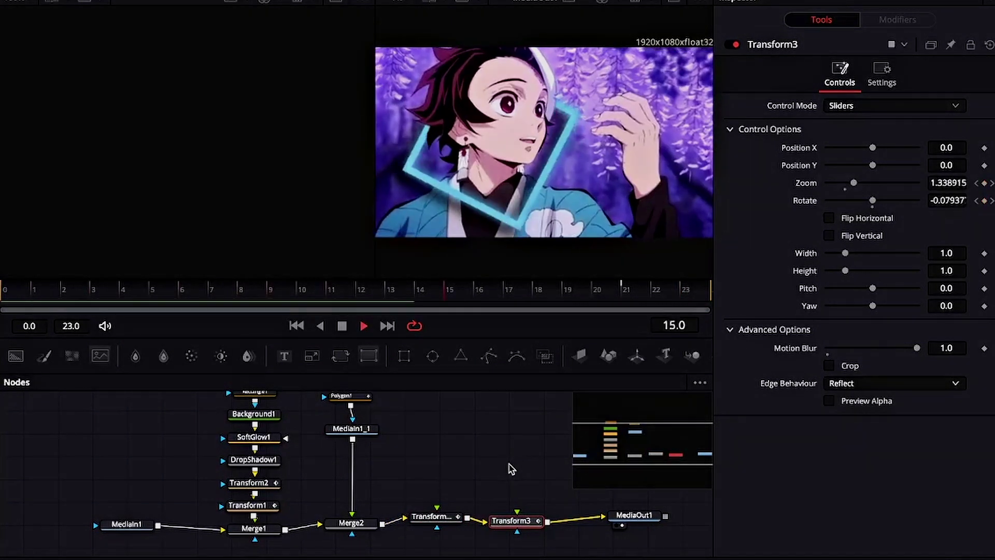
pyautogui.press('space')
pyautogui.moveTo(385, 290); pyautogui.dragTo(207, 316)
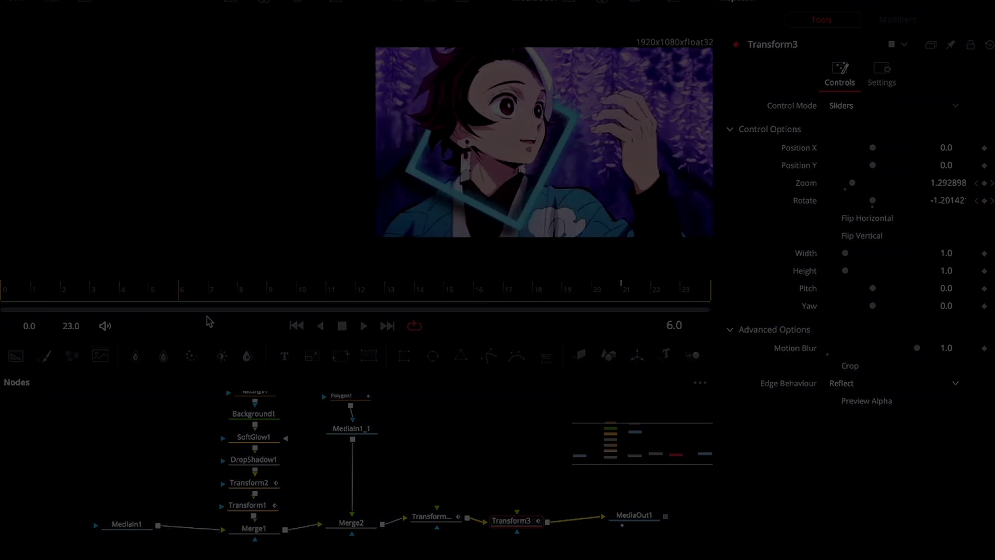